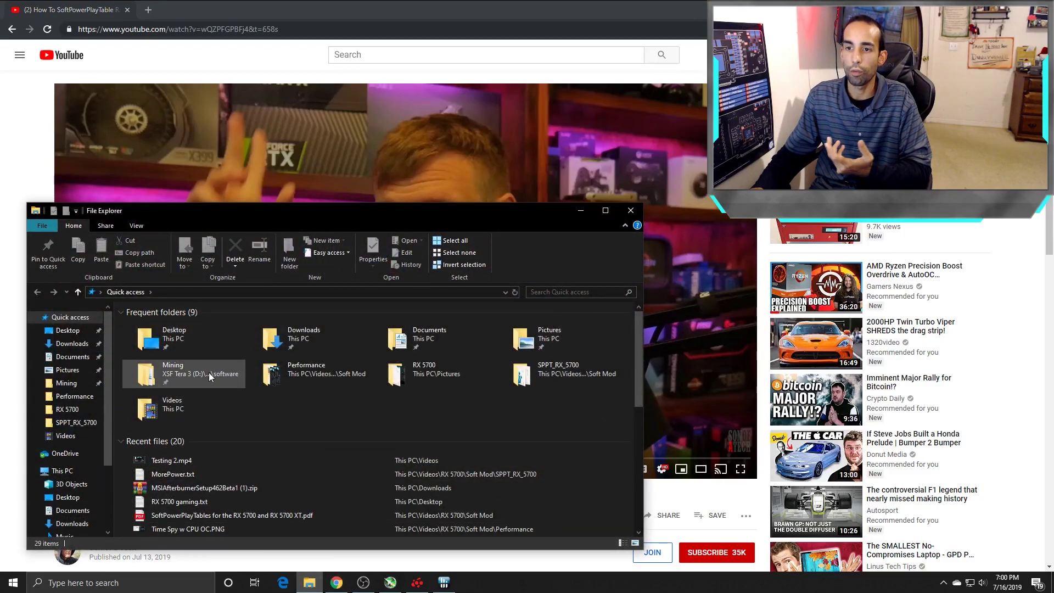
Minimize File Explorer to bring the YouTube SoftPowerPlayTable RX 5700 XT tutorial page back into view
left_click(580, 210)
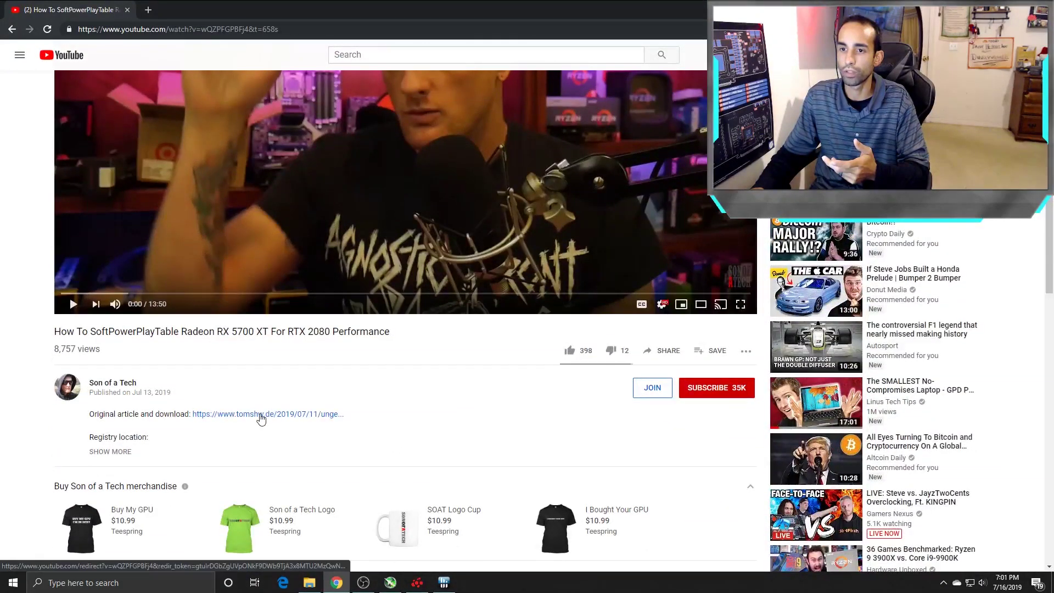
Open the tomshw.de SoftPowerPlayTables article from the description in a new tab and skim its introduction
right_click(261, 418)
left_click(342, 426)
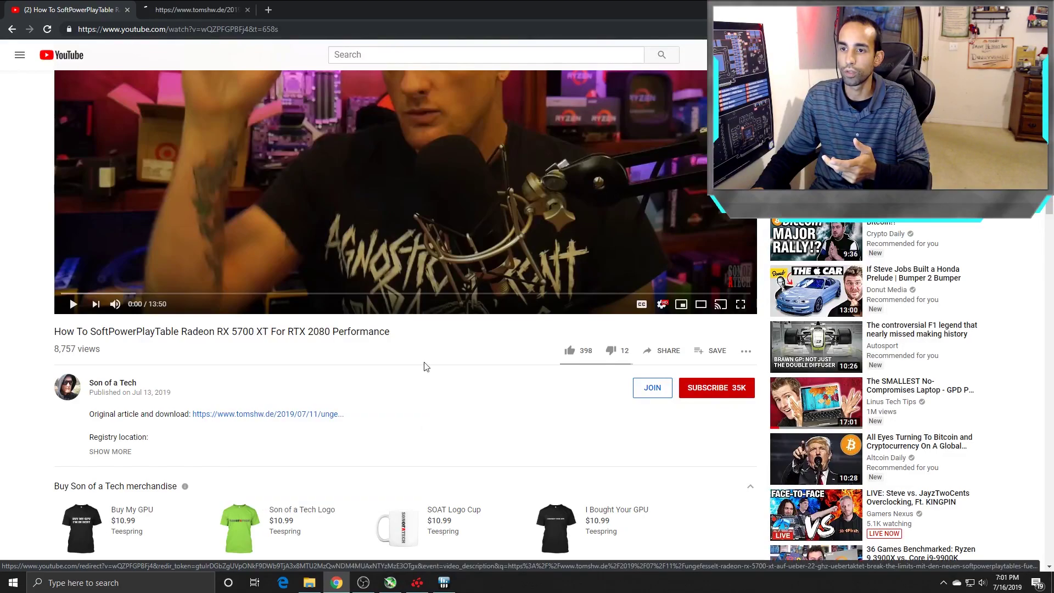
left_click(202, 9)
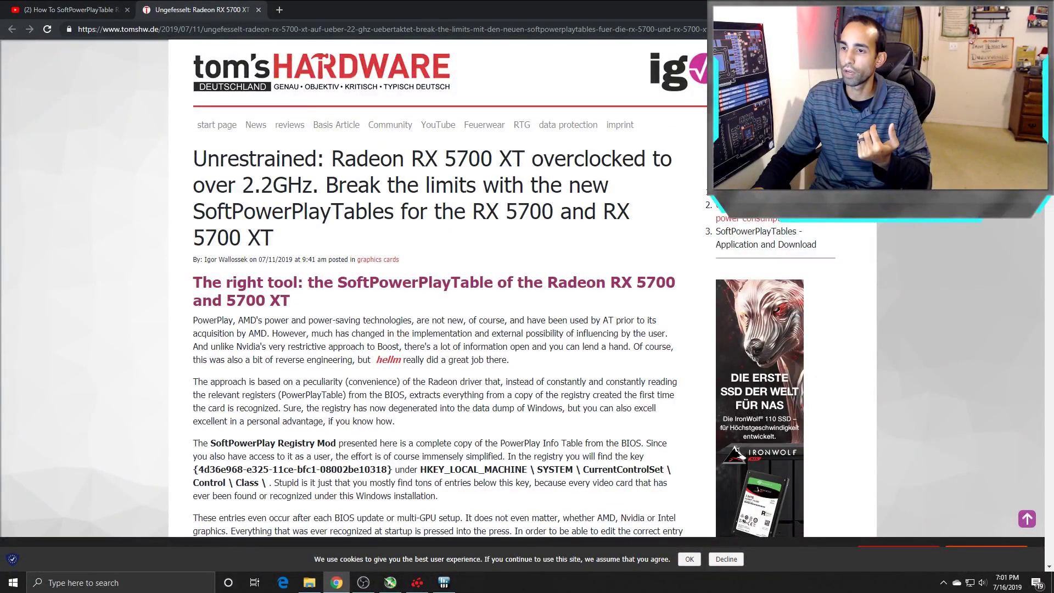
scroll(439, 288, "down", 3)
scroll(440, 288, "up", 3)
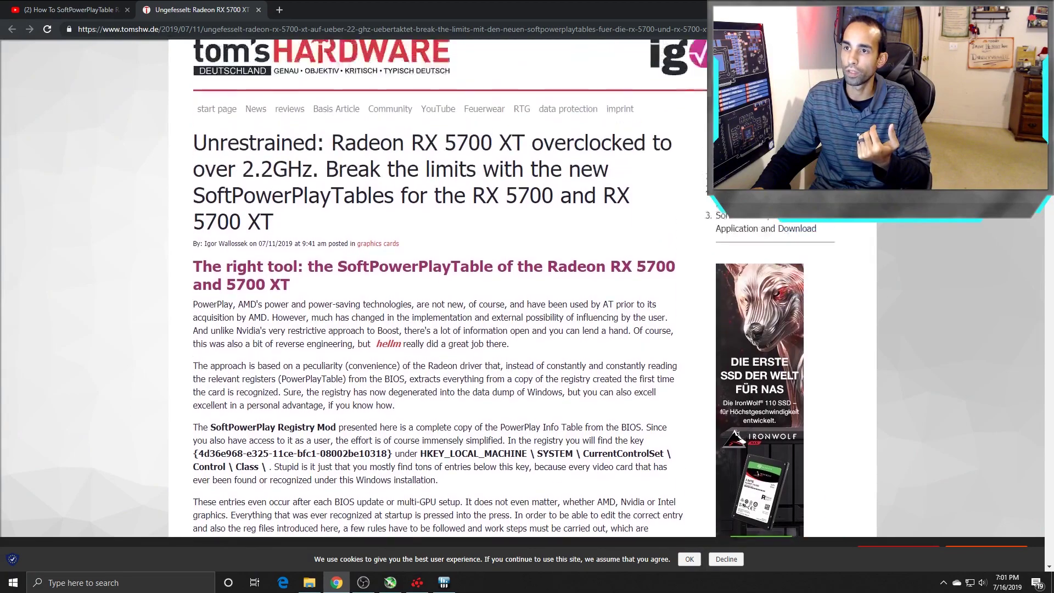
scroll(440, 288, "up", 1)
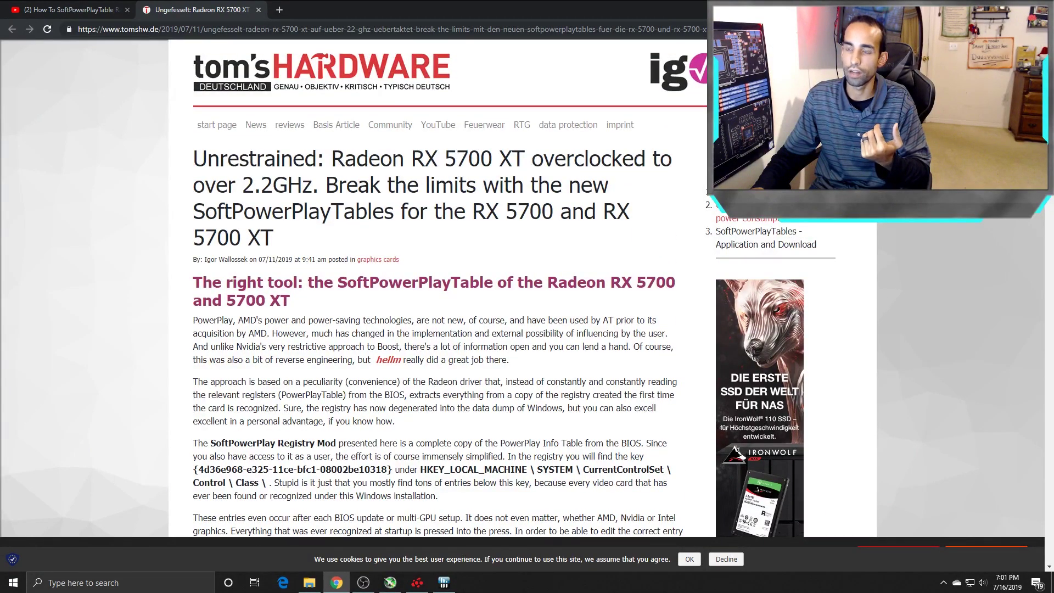
scroll(439, 289, "down", 4)
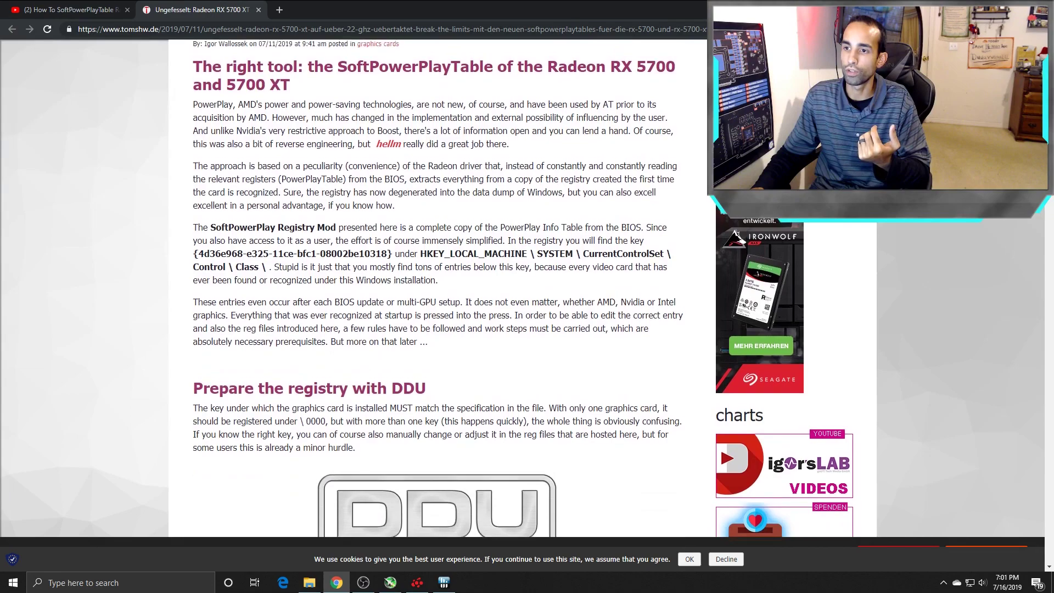
scroll(439, 288, "up", 2)
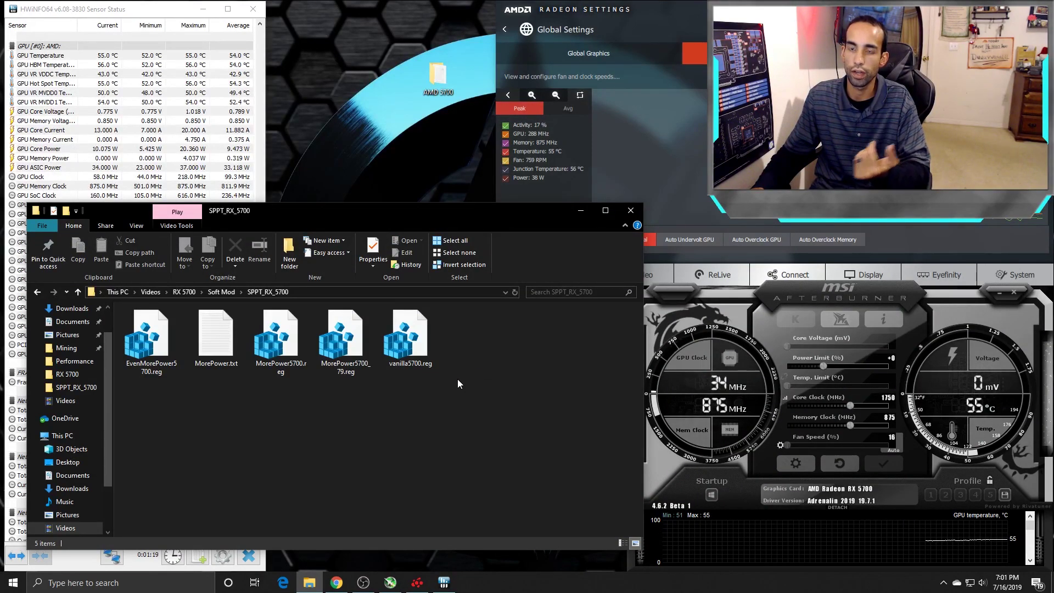
left_click(417, 351)
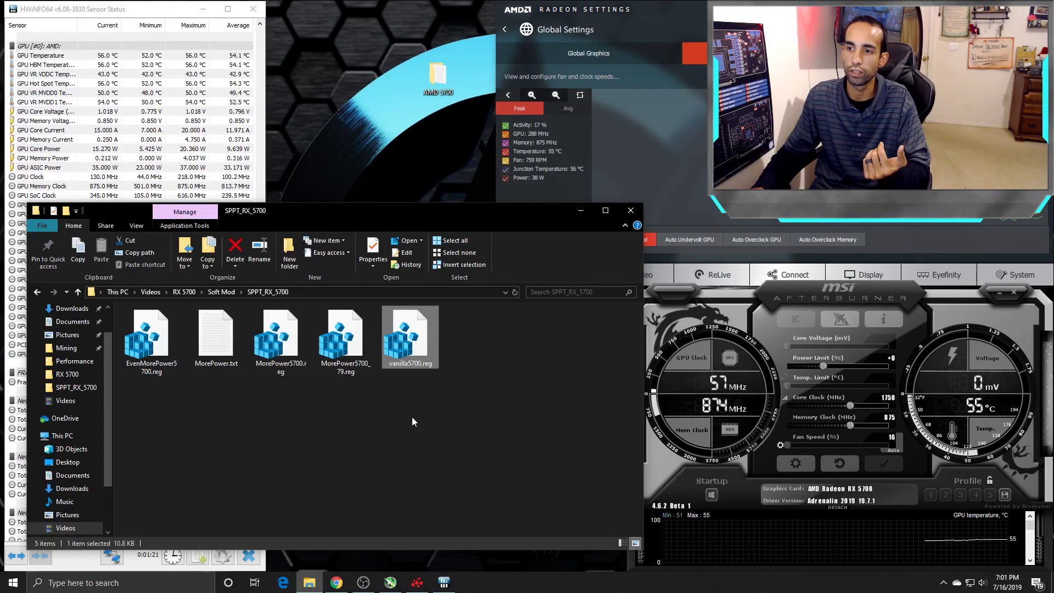
left_click(346, 332)
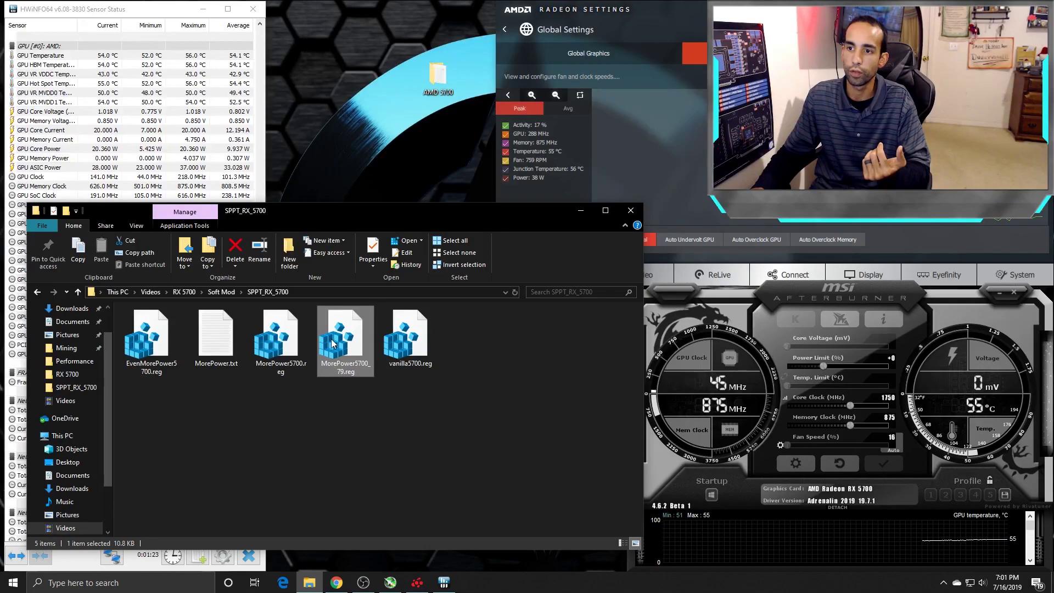
left_click(288, 351)
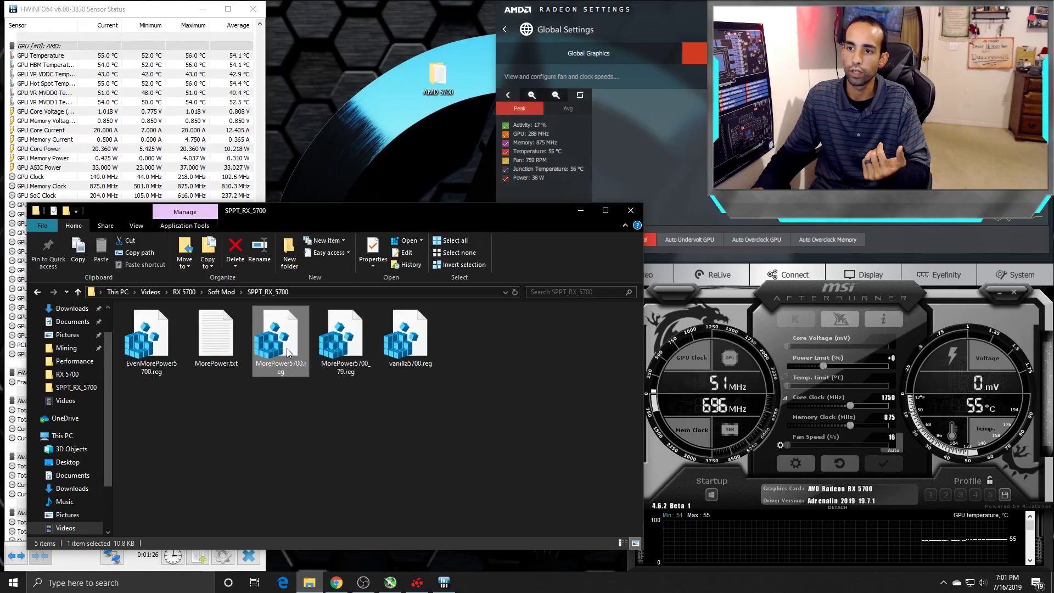
left_click(356, 352)
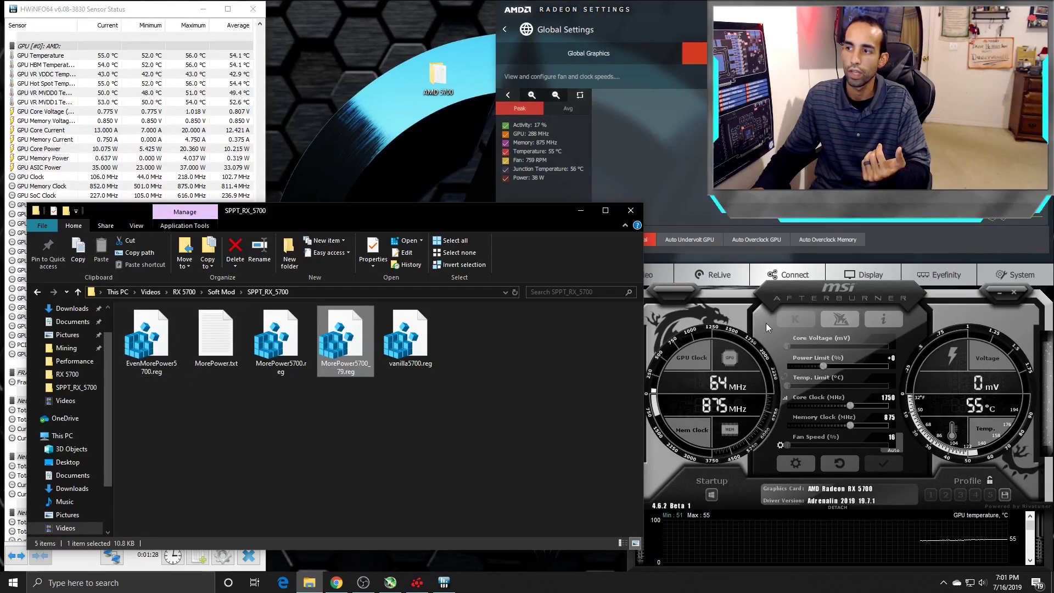
left_click(802, 302)
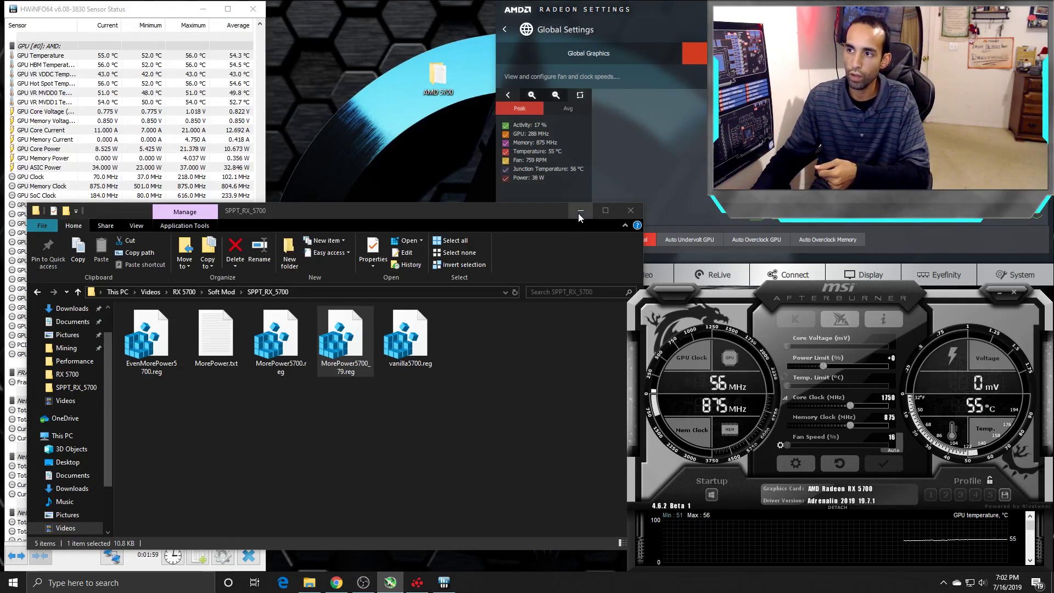
Open MorePower.txt in Notepad, move it to the top-left, and close File Explorer
double_click(217, 335)
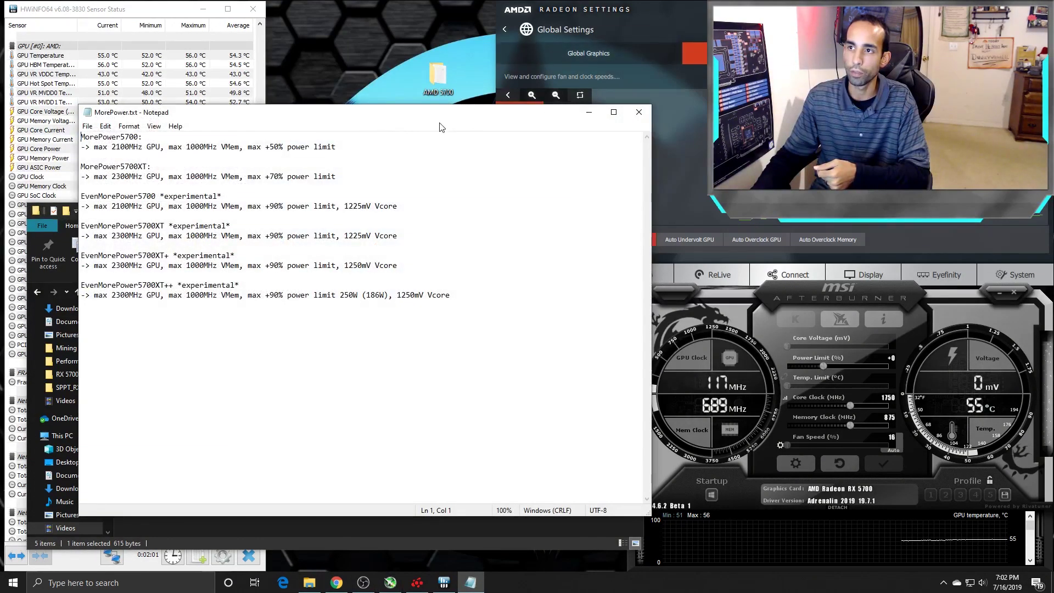
left_click_drag(367, 118, 329, 27)
left_click(266, 492)
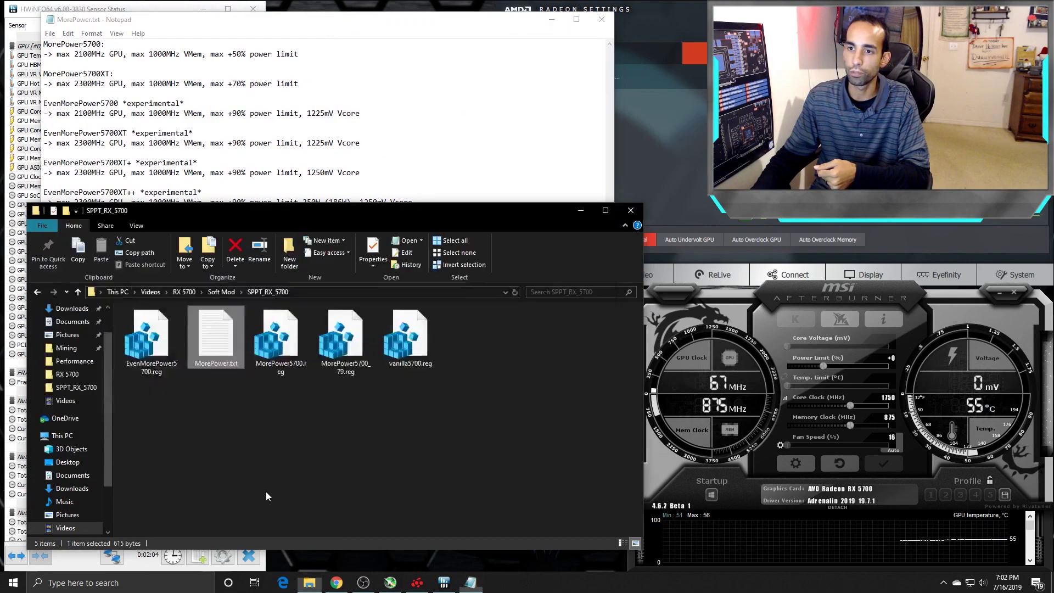
left_click(71, 310)
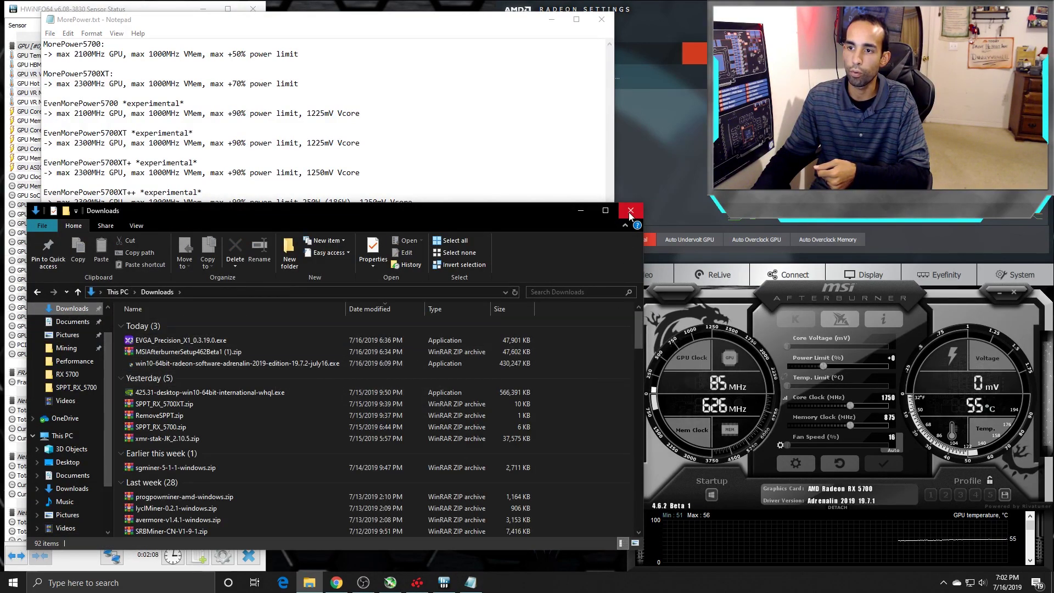
left_click(580, 210)
Highlight the MorePower5700 2100 MHz and EvenMorePower5700 1225 mV limits, then return to the article
left_click(422, 267)
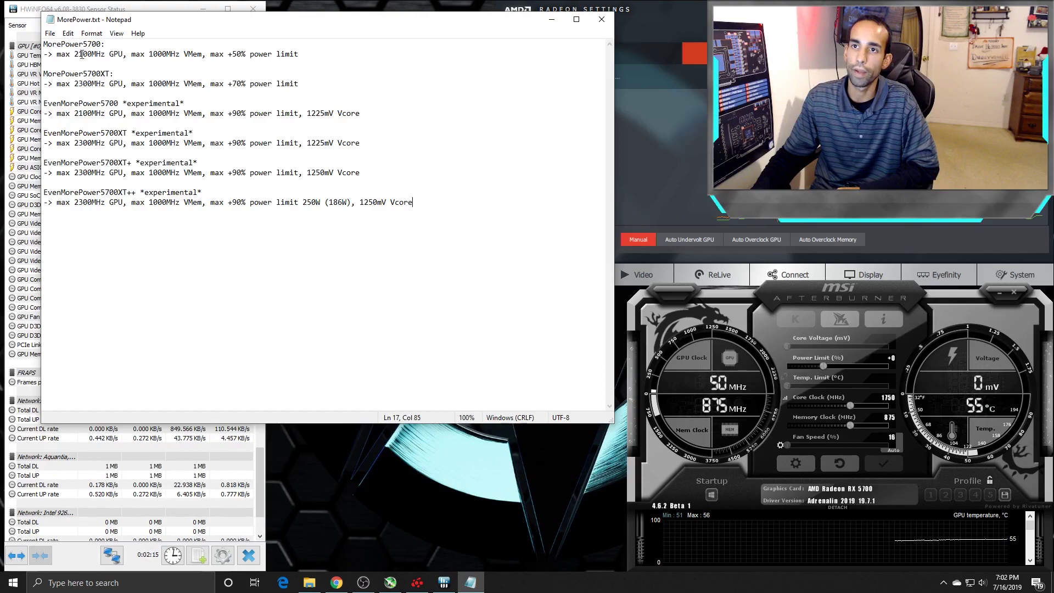
left_click_drag(75, 54, 177, 53)
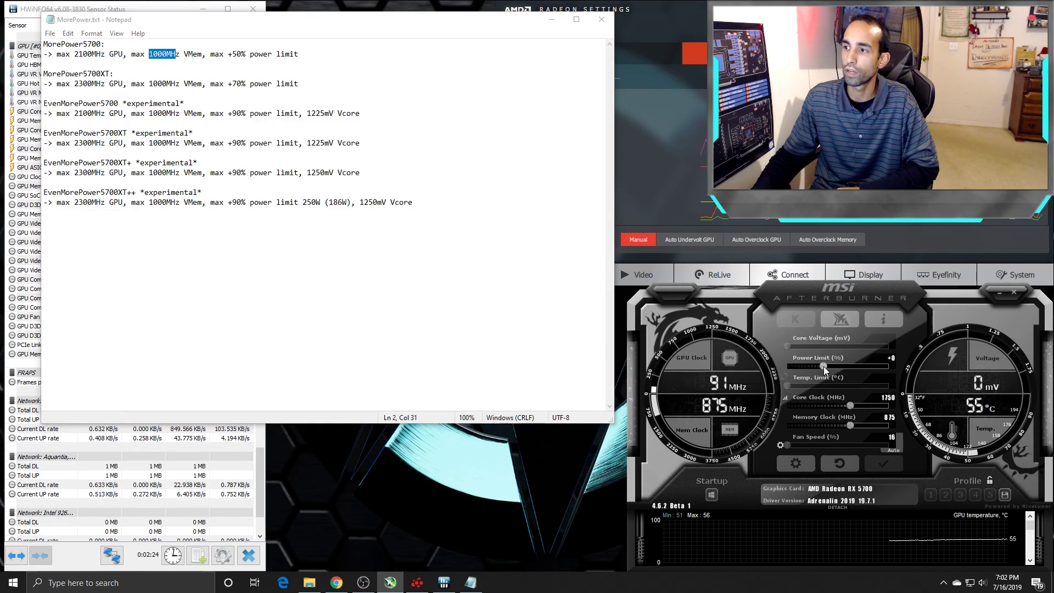
left_click_drag(824, 367, 832, 367)
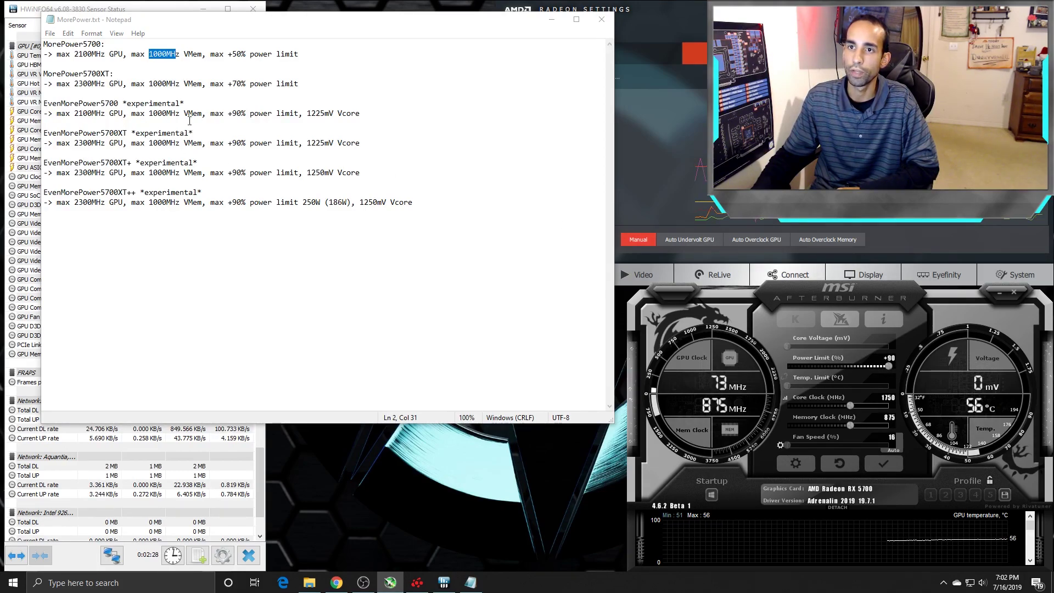
left_click(135, 121)
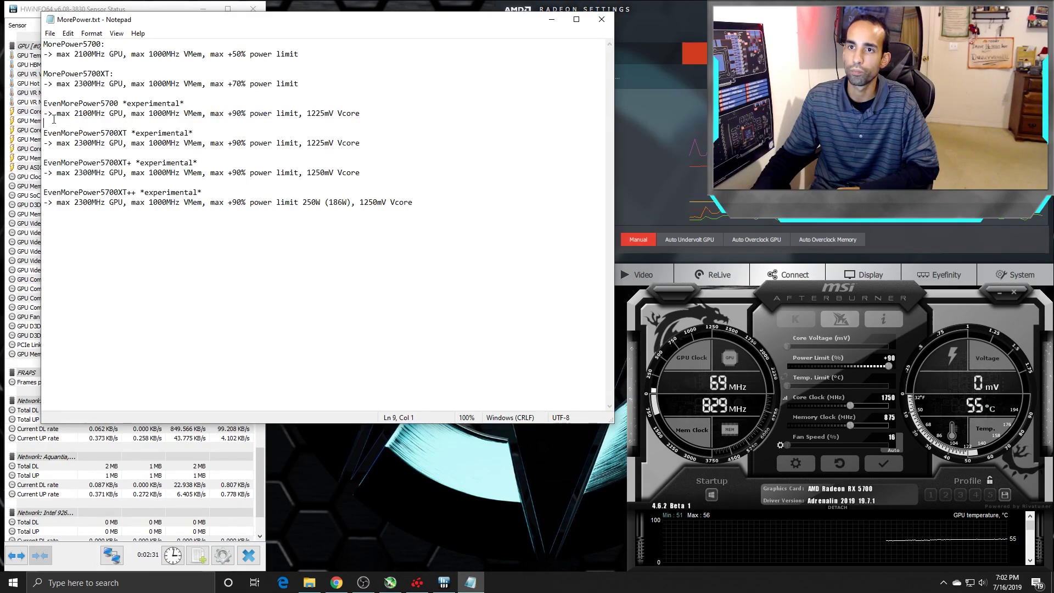
left_click_drag(53, 119, 58, 114)
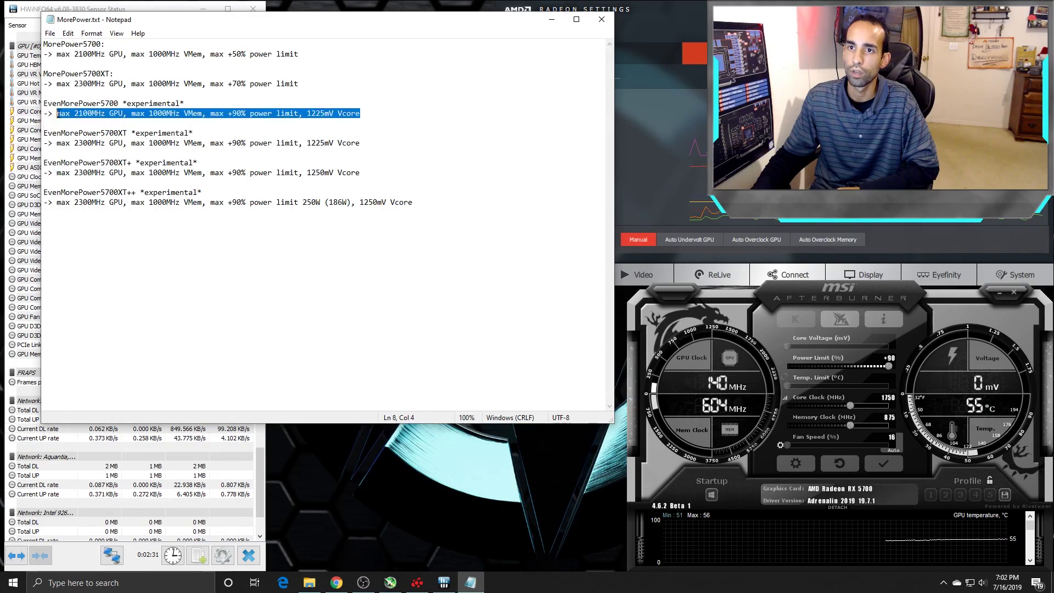
left_click(311, 113)
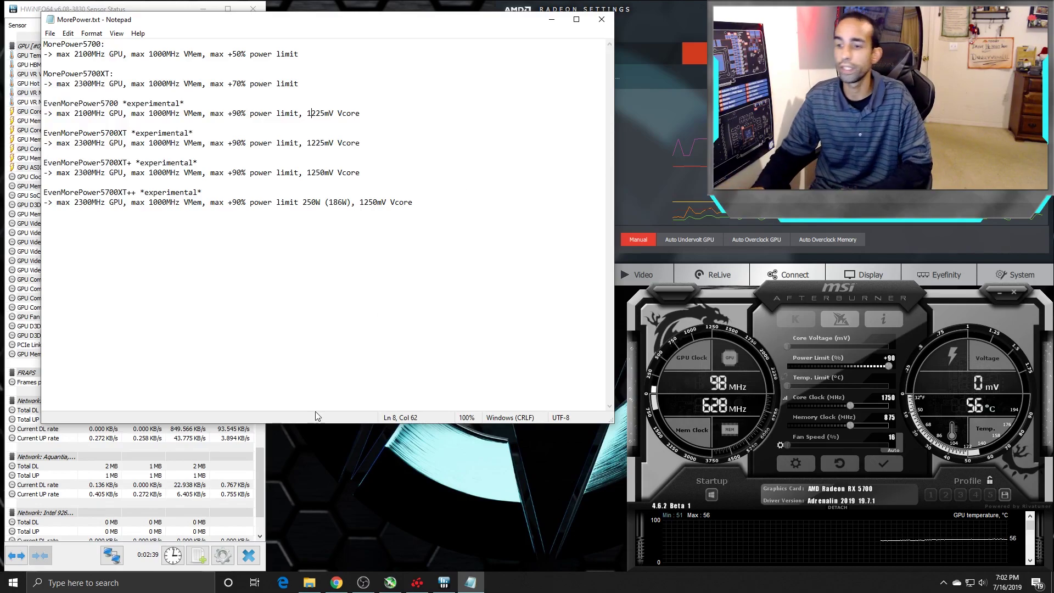
left_click(337, 582)
Scroll through the article's Prepare the registry with DDU and Warning (Disclaimer) sections
scroll(562, 259, "down", 7)
scroll(563, 260, "up", 7)
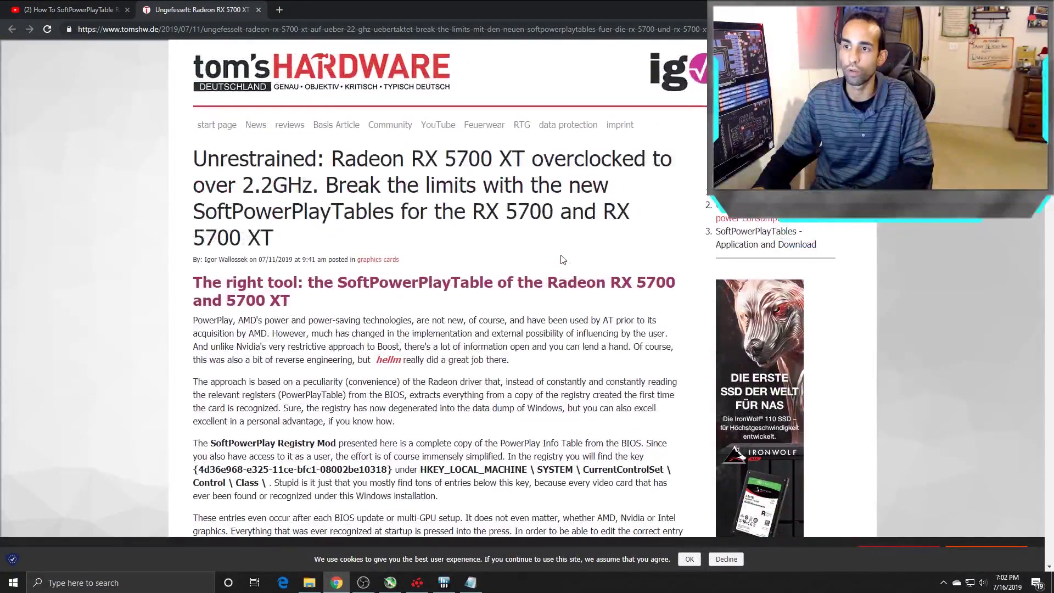
scroll(563, 260, "down", 3)
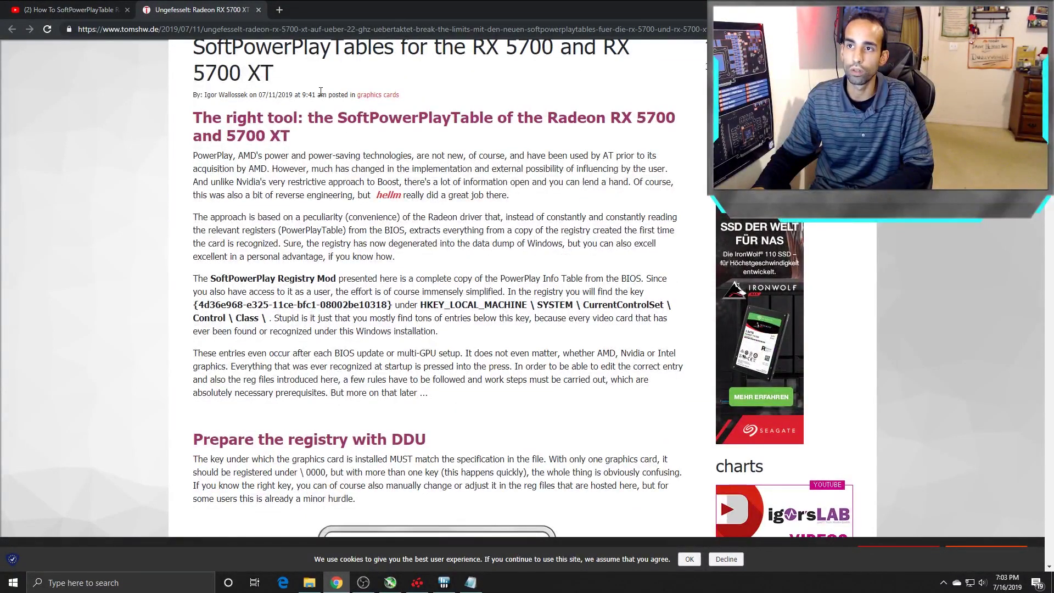
scroll(593, 324, "down", 7)
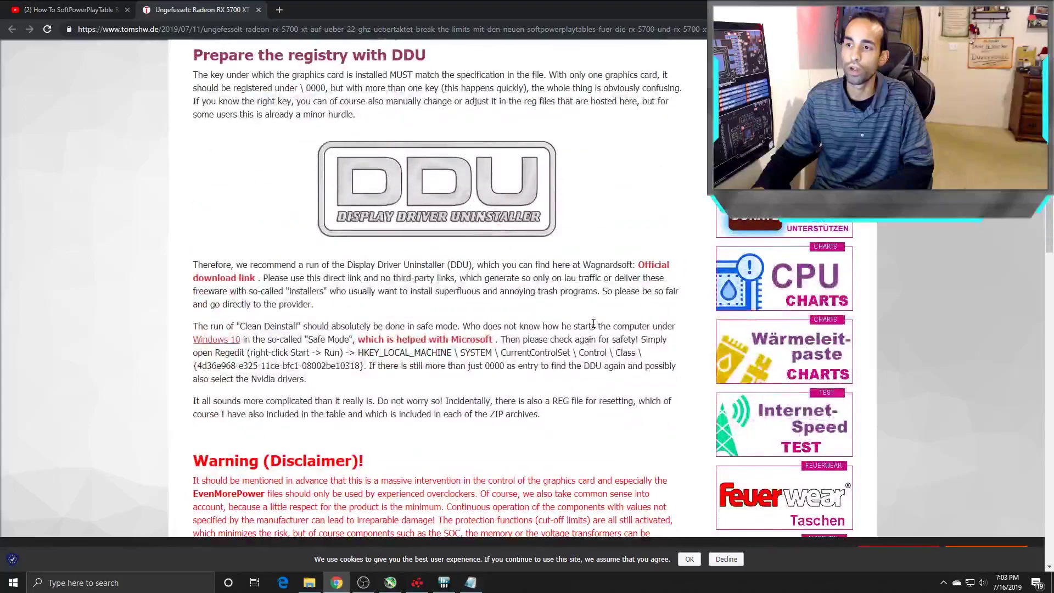
scroll(594, 324, "down", 2)
scroll(594, 327, "down", 1)
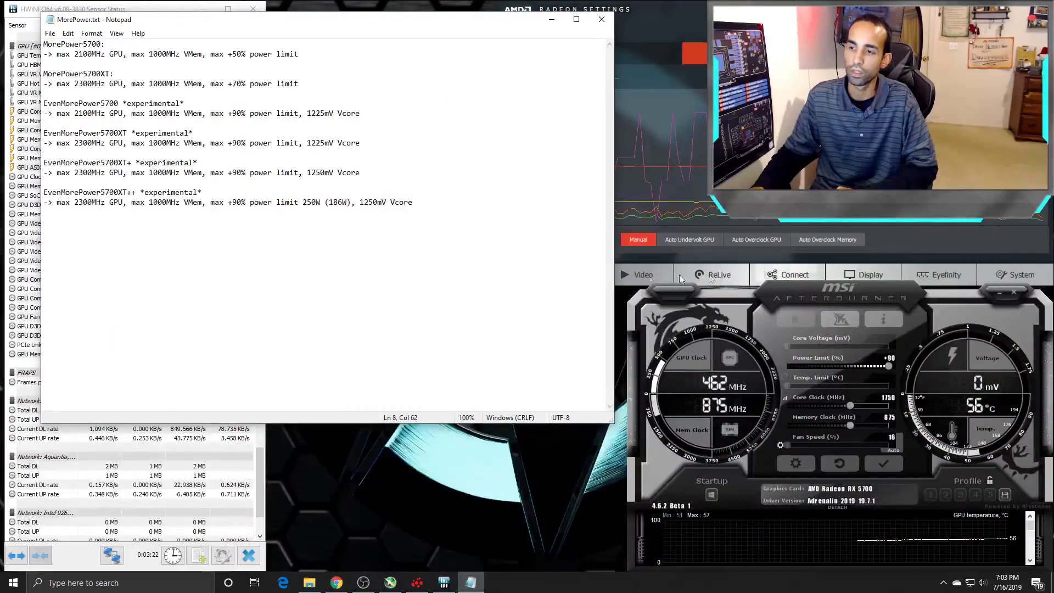
Return to the Tom's Hardware article and scroll to the Available PPT files table
left_click(336, 583)
scroll(452, 287, "down", 5)
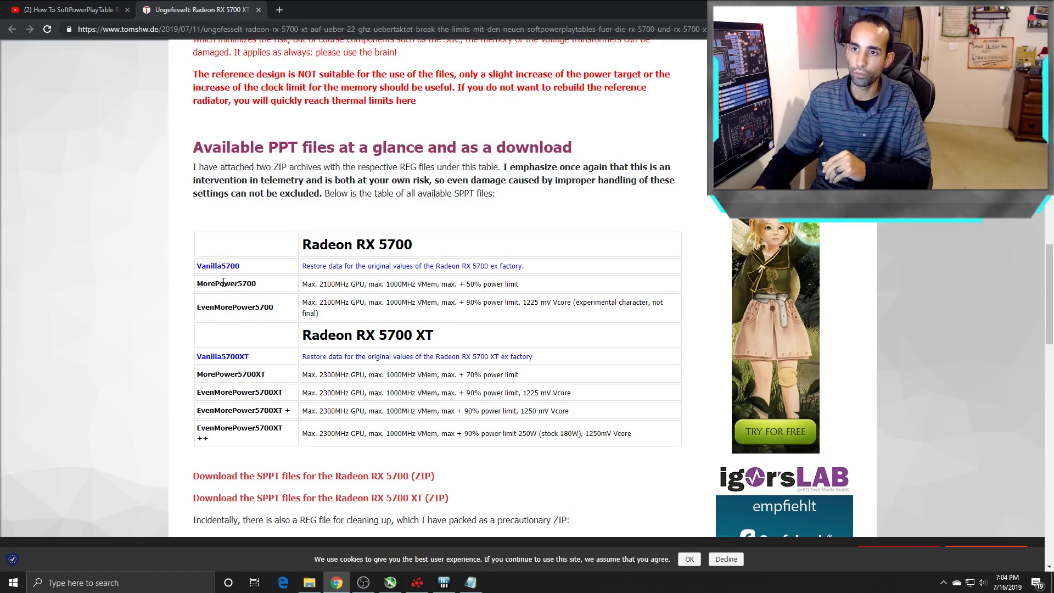
In the SPPT_RX_5700 folder, select the vanilla, MorePower, MorePower_79 and EvenMorePower .reg files
left_click(309, 583)
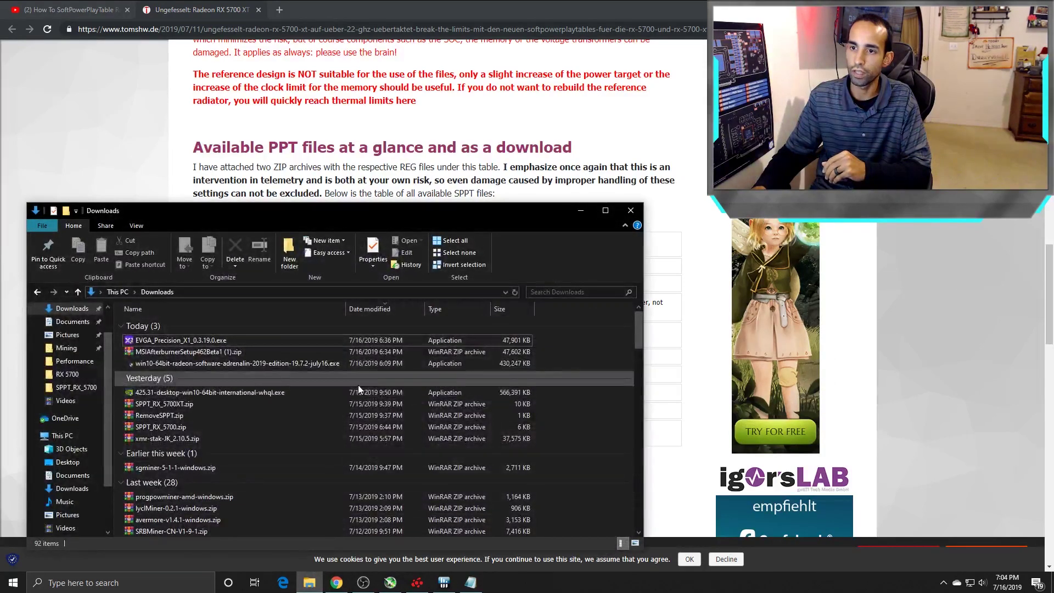
left_click(76, 387)
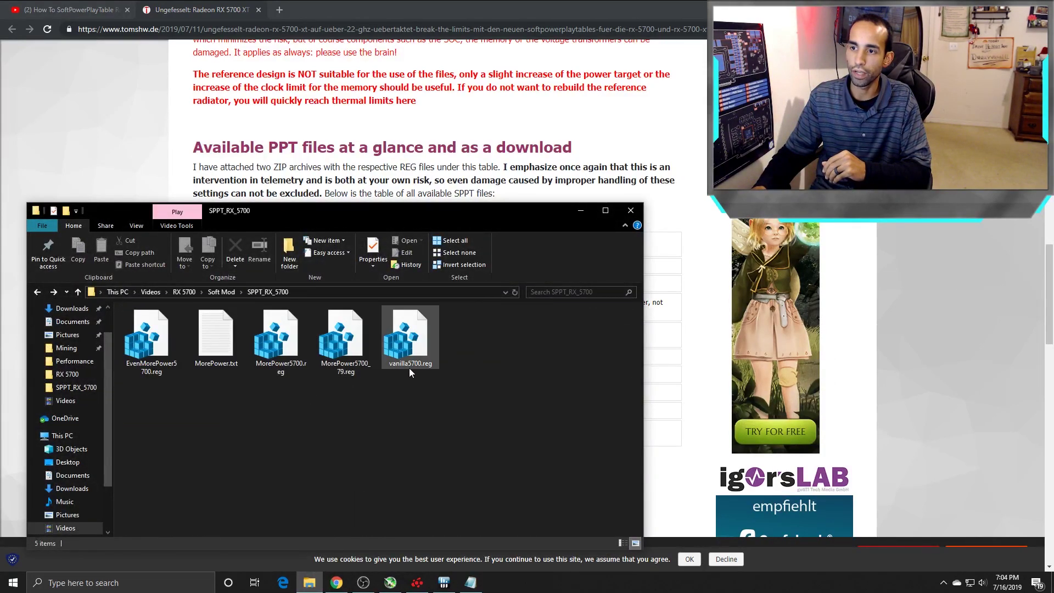
left_click(416, 355)
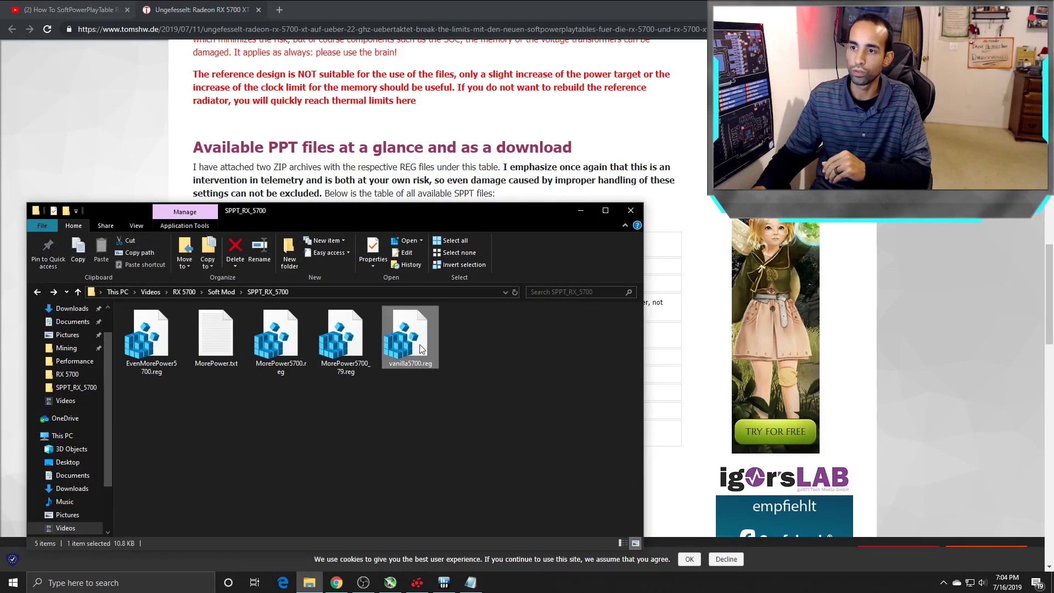
left_click(293, 362)
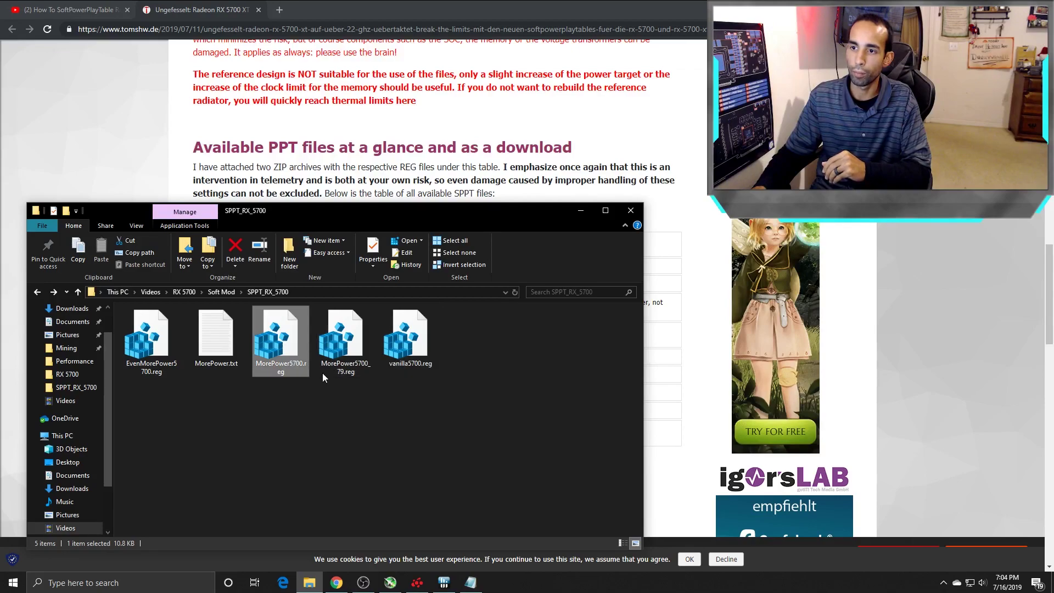
left_click(343, 344)
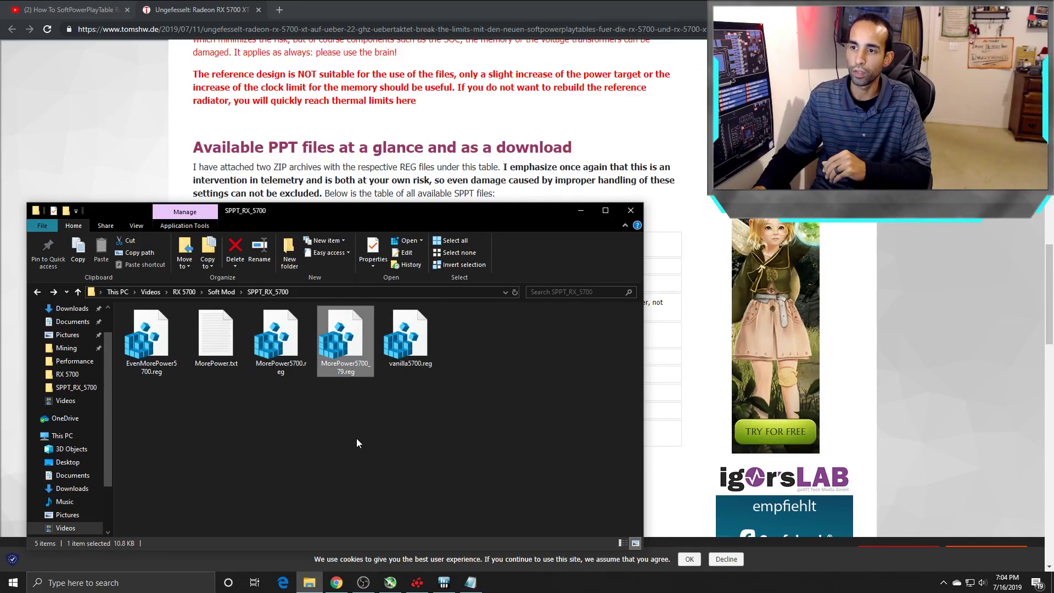
left_click(165, 362)
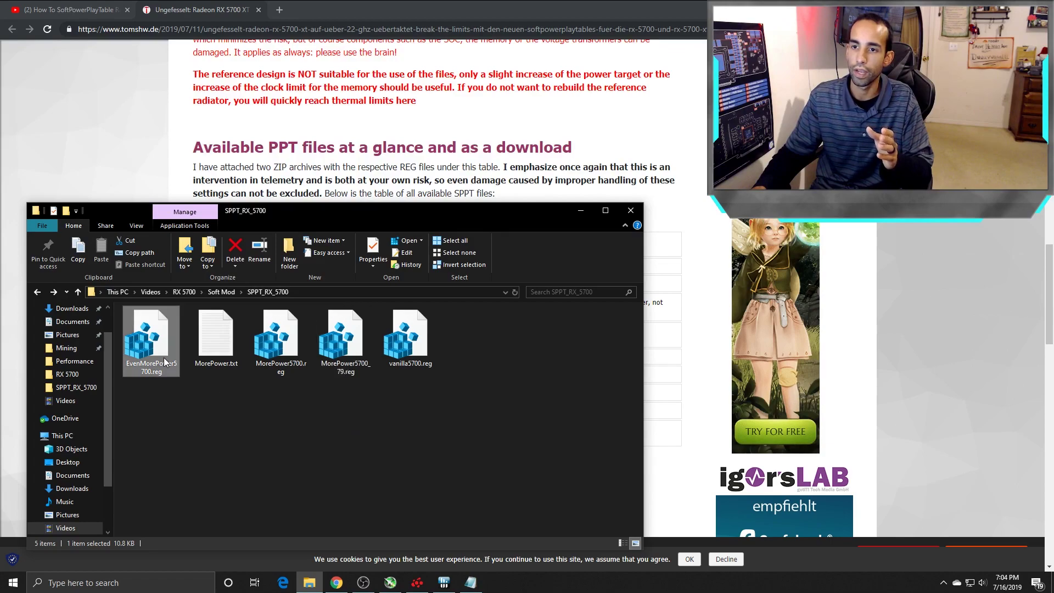
Close the MorePower.txt notes and the File Explorer window, returning to the YouTube video
left_click(470, 584)
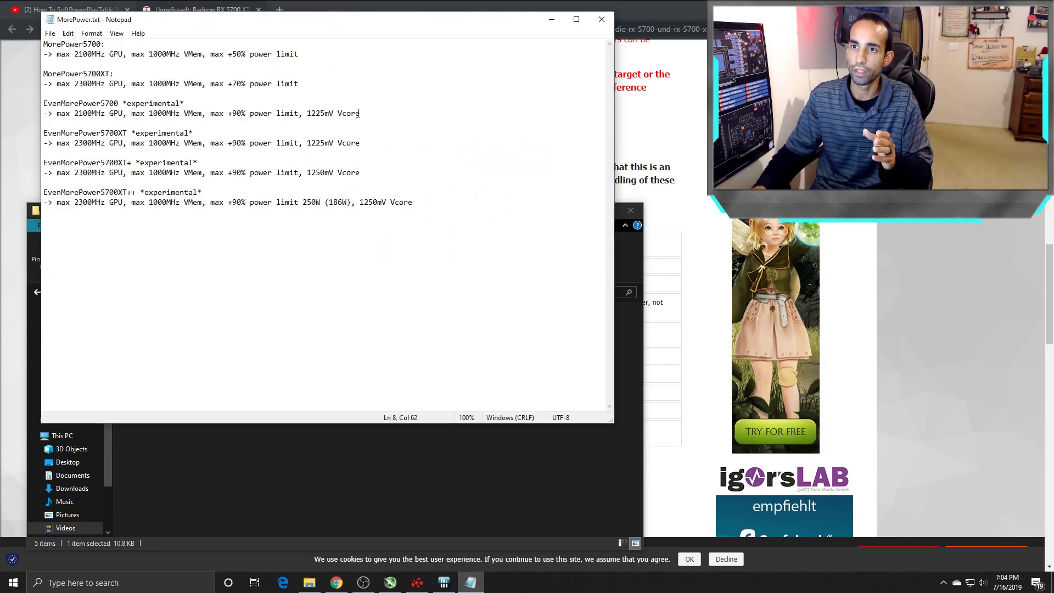
left_click(601, 20)
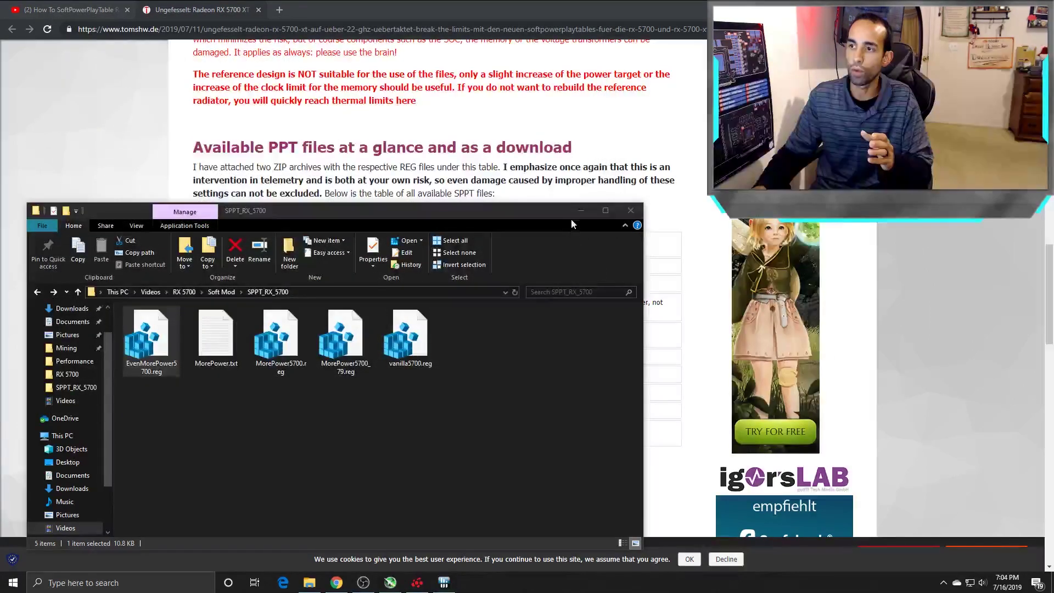
left_click(631, 211)
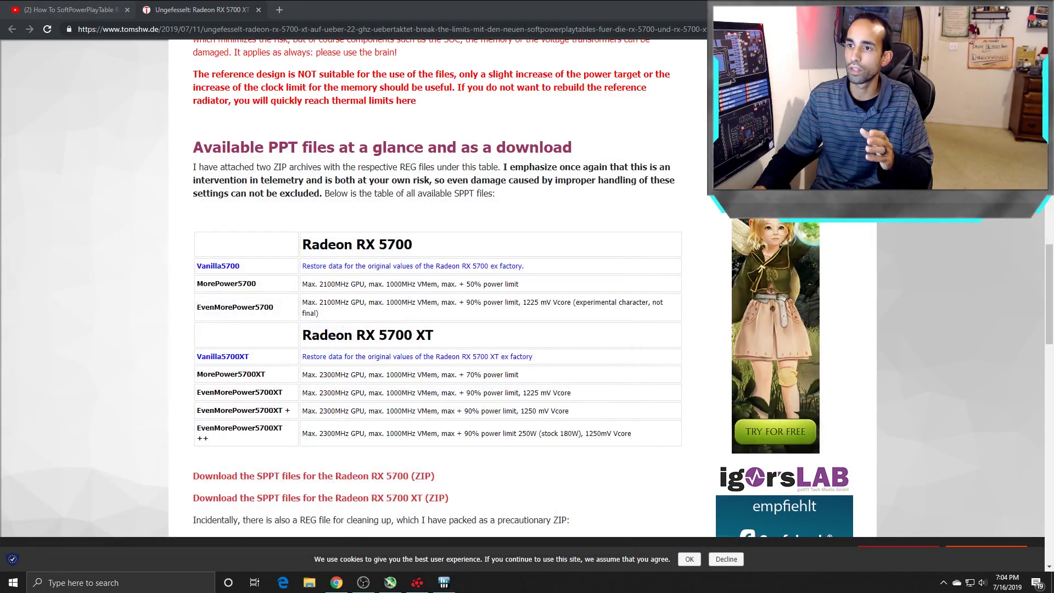
left_click(91, 8)
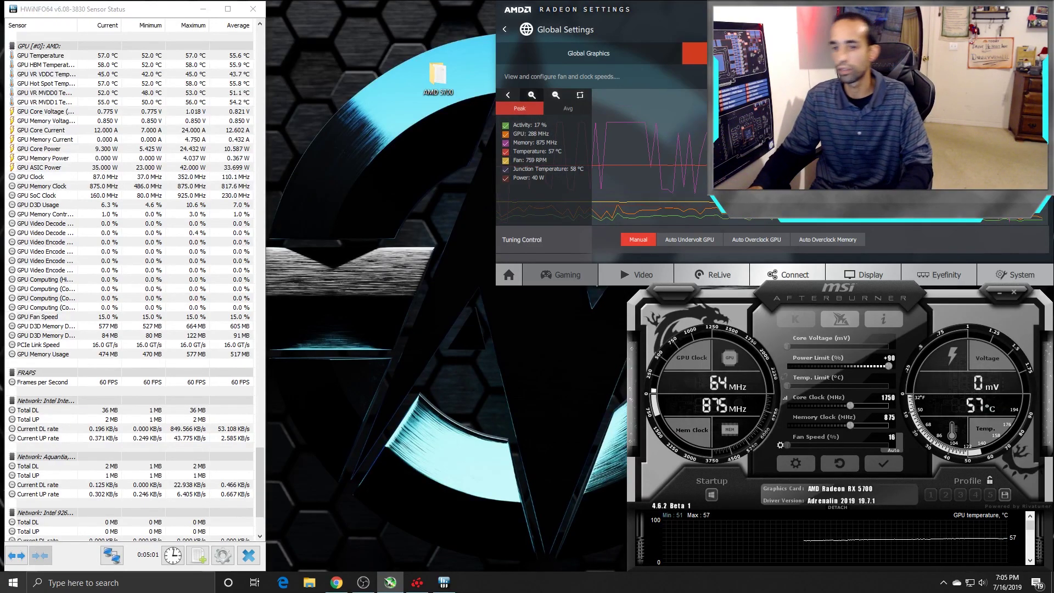
left_click(15, 586)
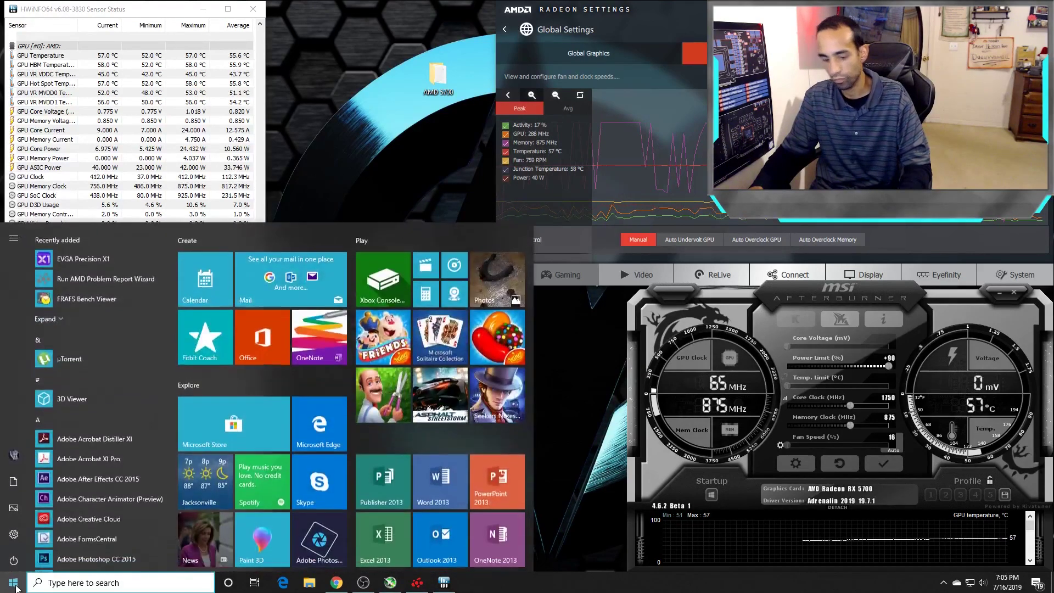
type("re")
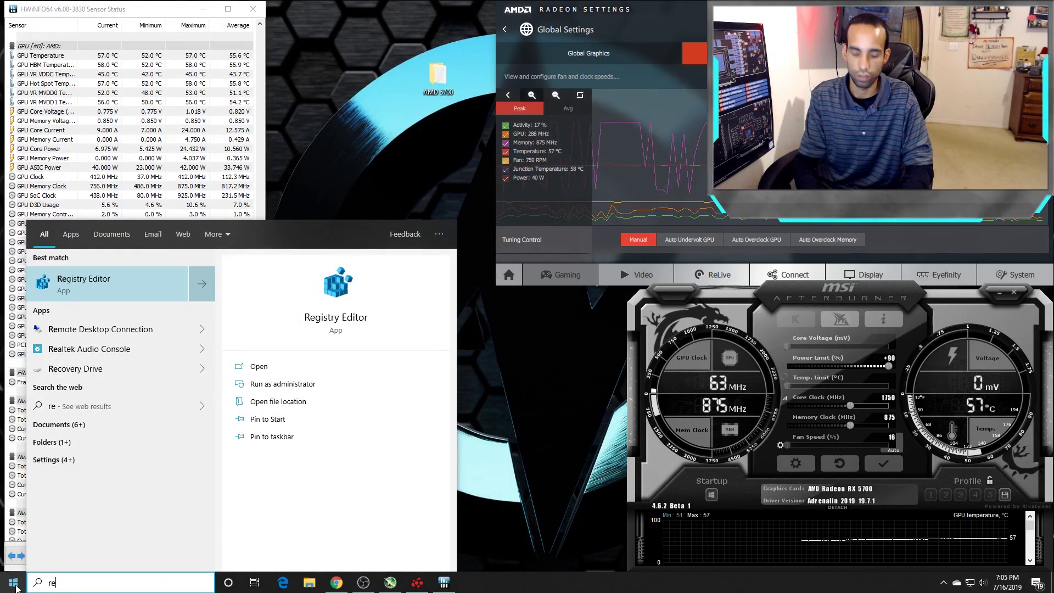
key("Return")
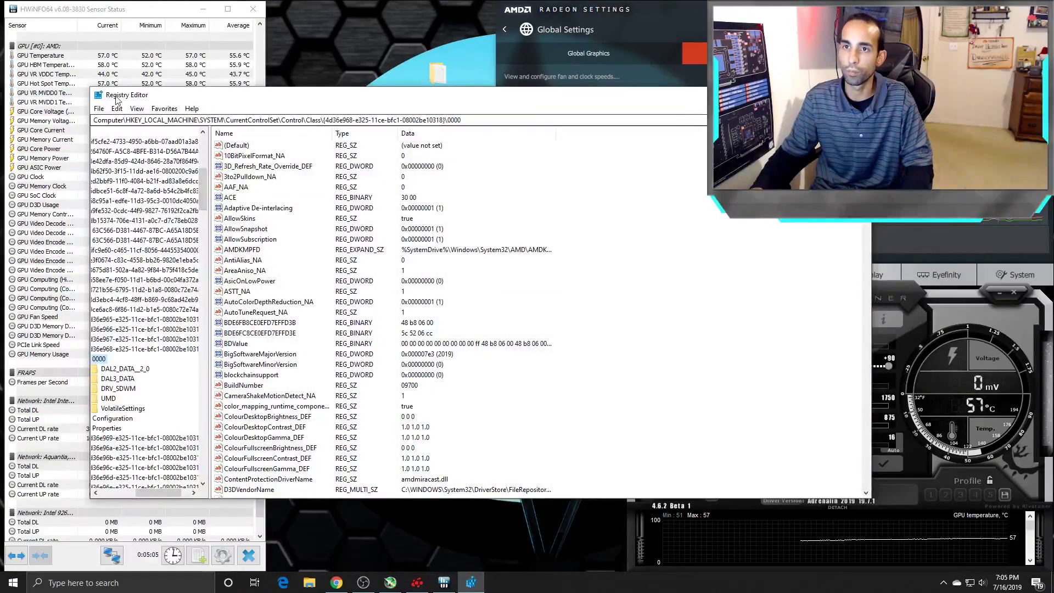
left_click(99, 108)
left_click(113, 121)
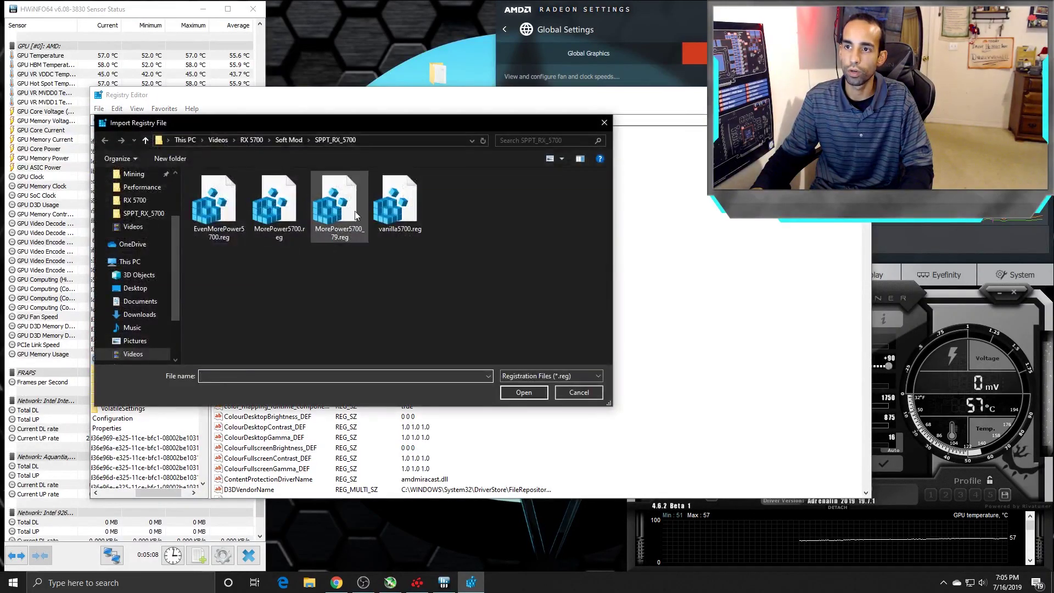
left_click(604, 122)
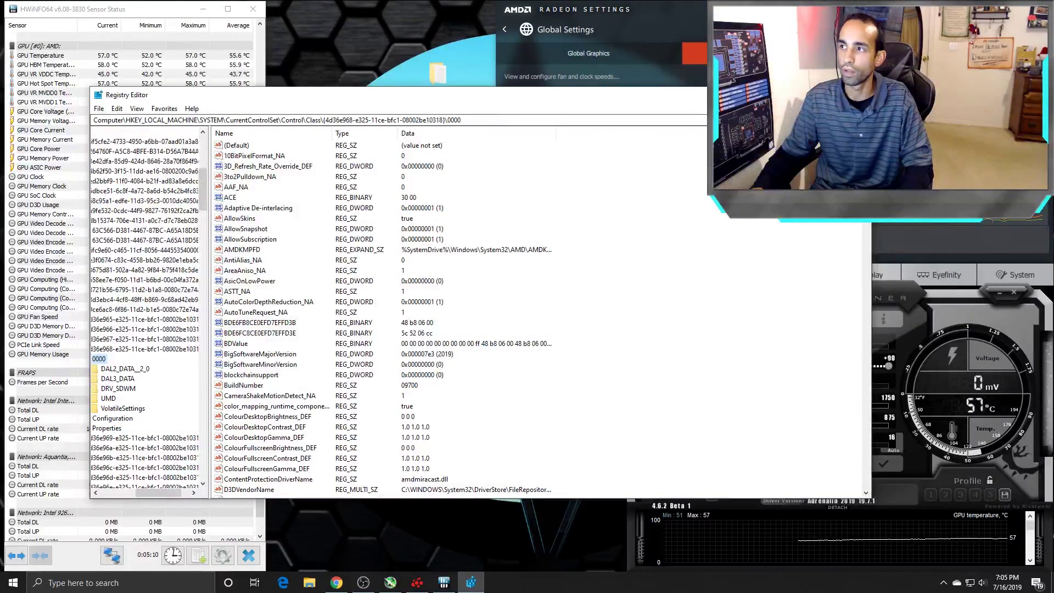
key("alt+F4")
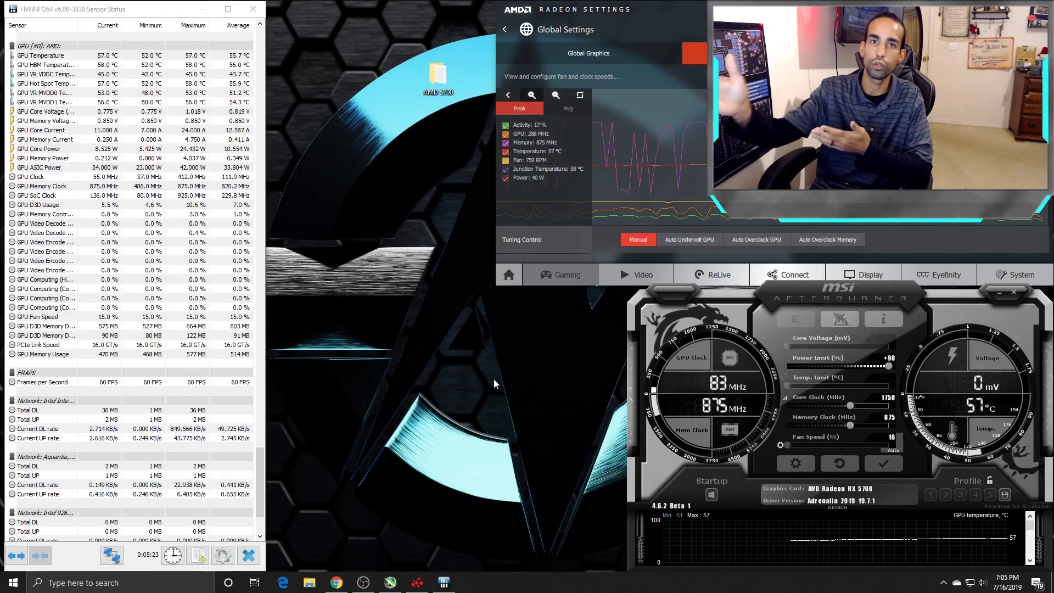
Move the Radeon Settings WattMan window to the lower left beside Afterburner's Power Limit and Core Clock controls
mouse_move(876, 214)
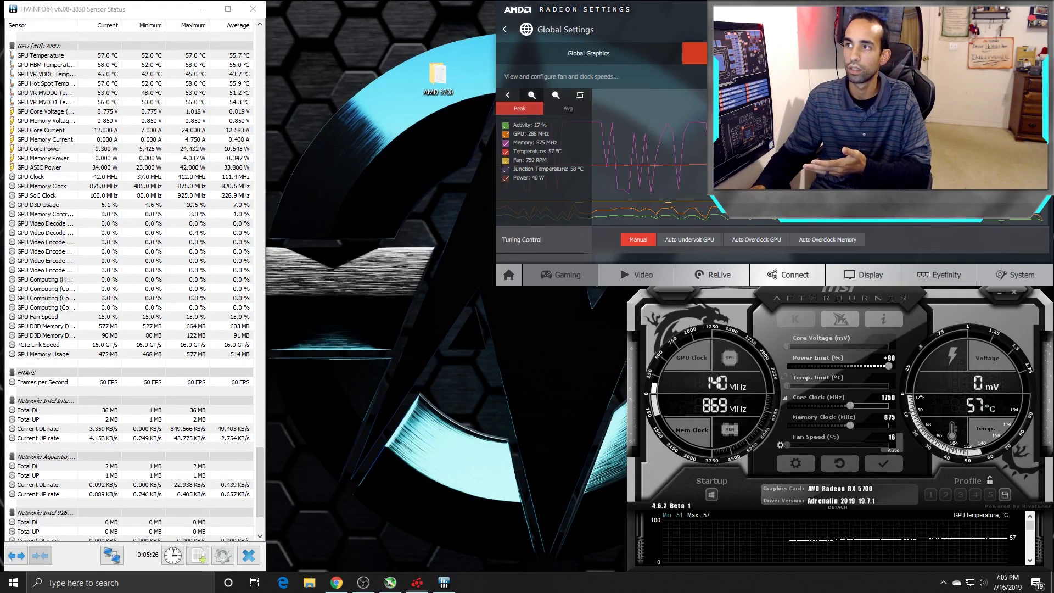
left_click_drag(733, 22, 254, 269)
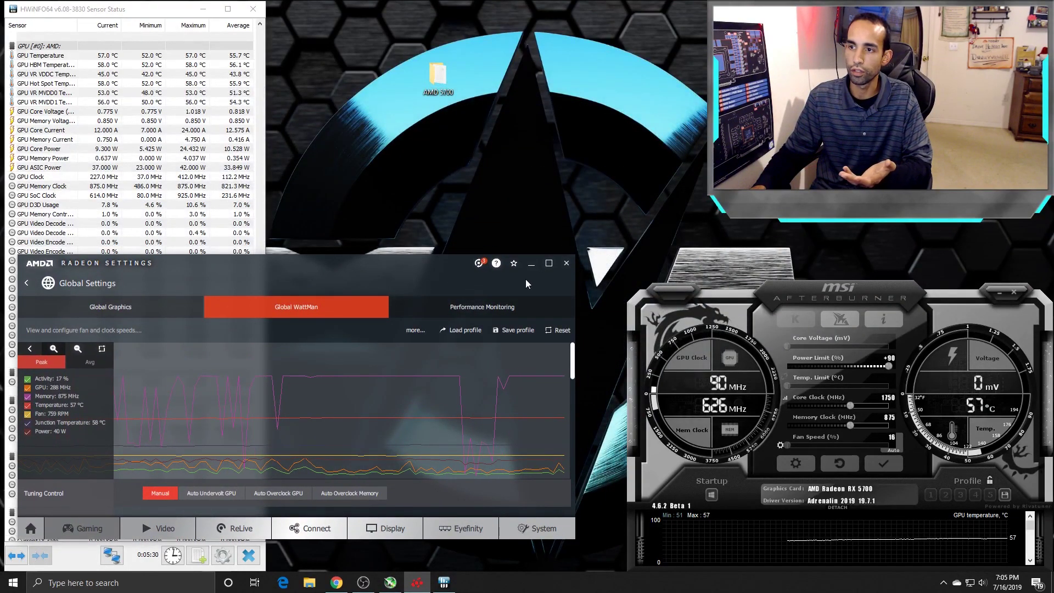
mouse_move(467, 349)
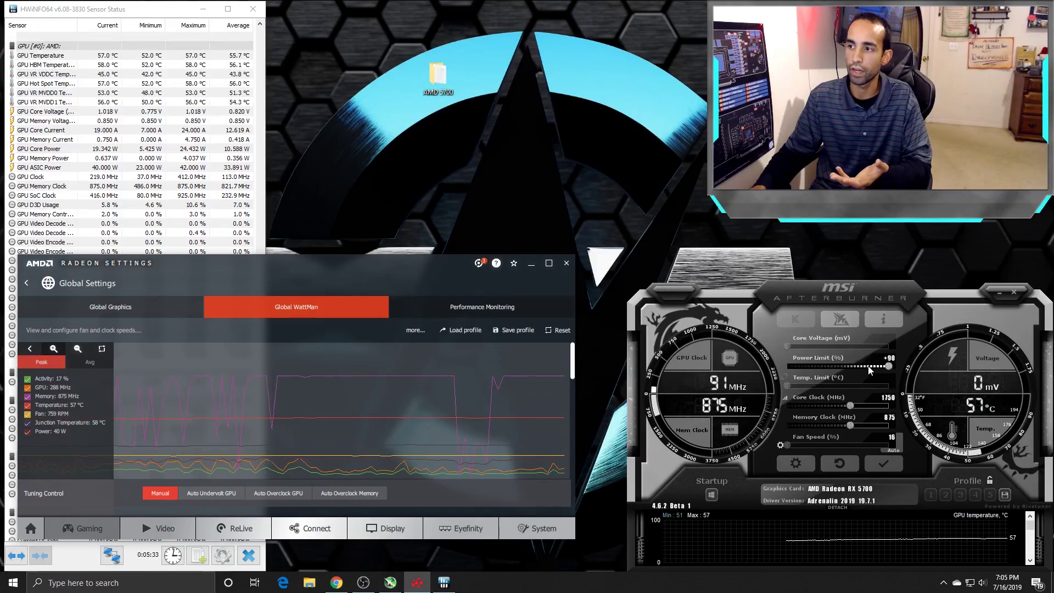
mouse_move(870, 370)
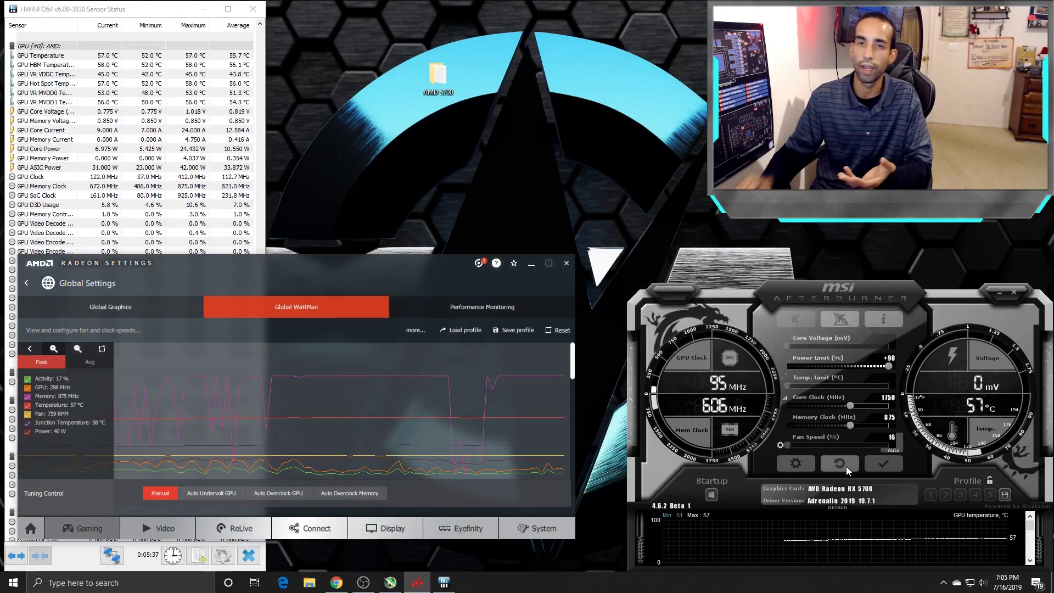
mouse_move(845, 467)
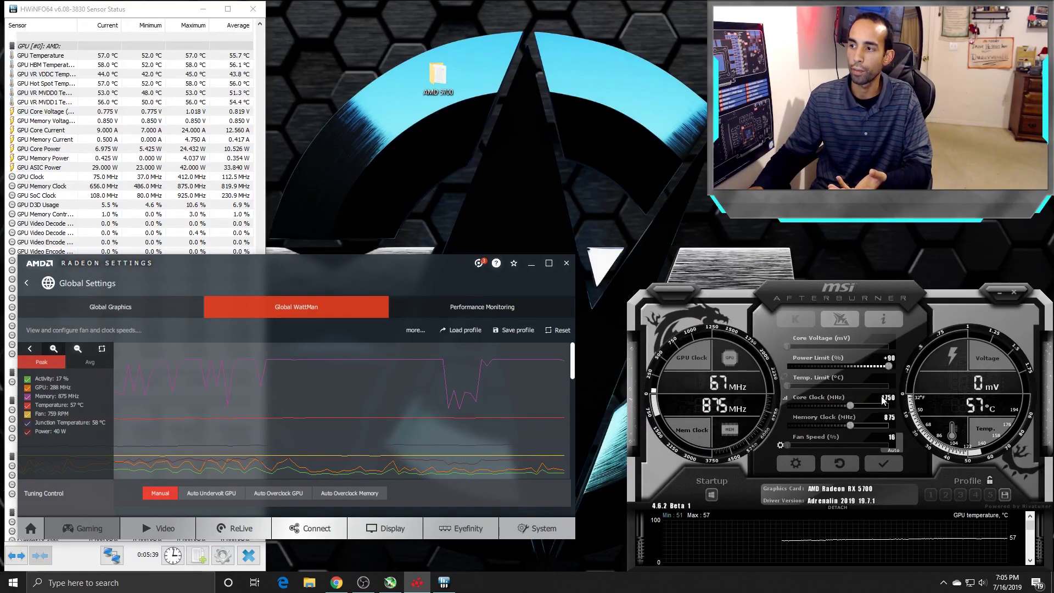
mouse_move(882, 401)
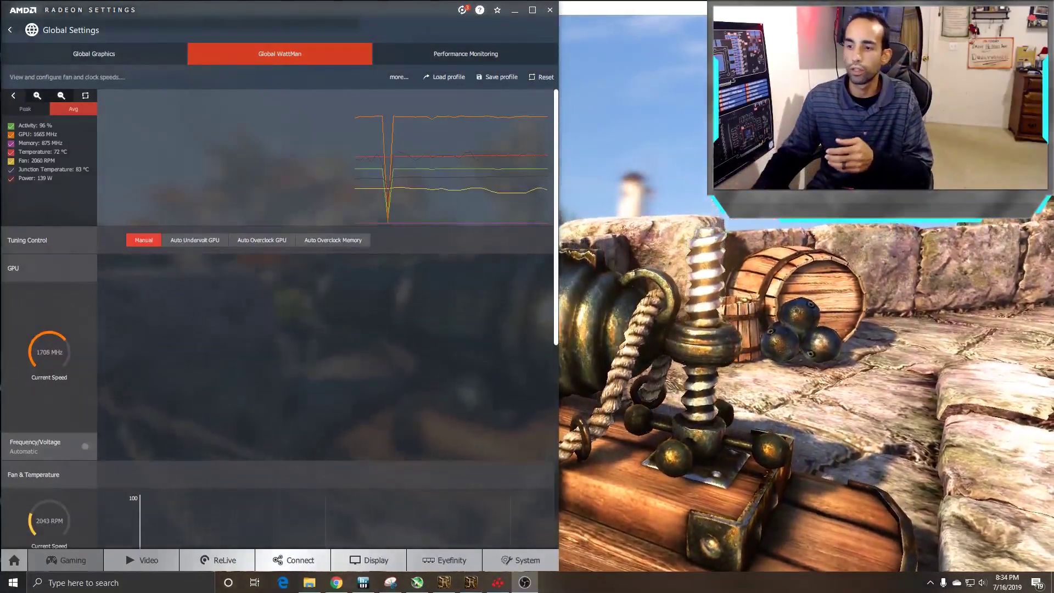
Set WattMan's Frequency/Voltage to Manual and drag the GPU curve's maximum point to about 1963 MHz
left_click(417, 582)
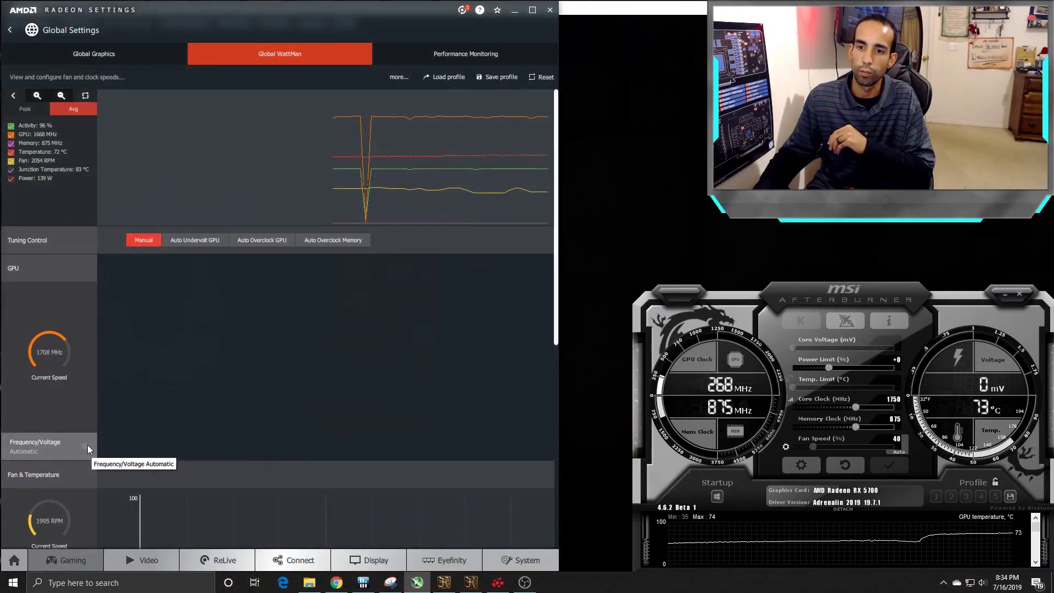
left_click(86, 447)
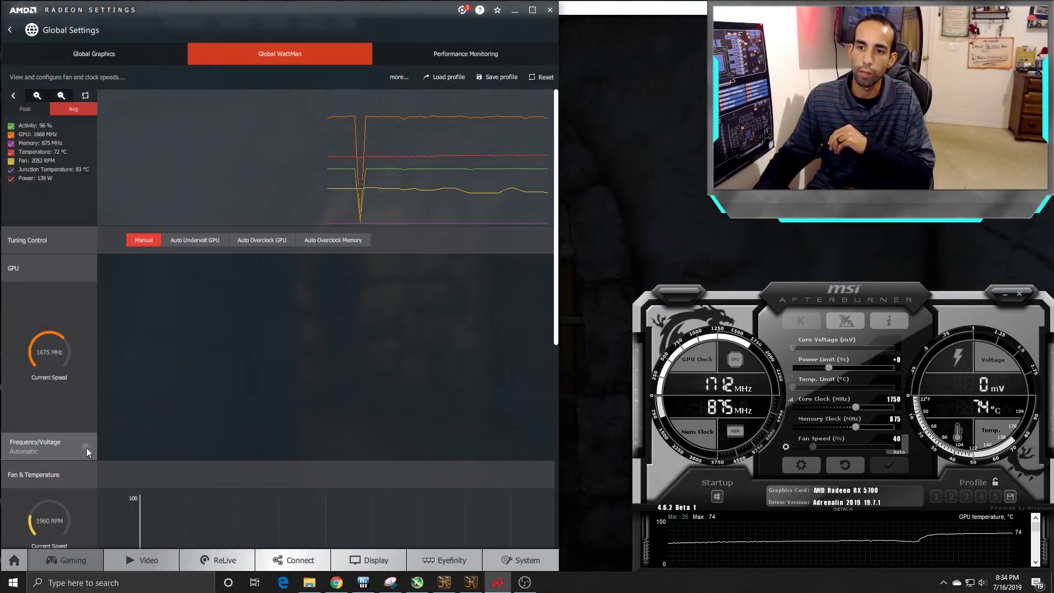
mouse_move(411, 307)
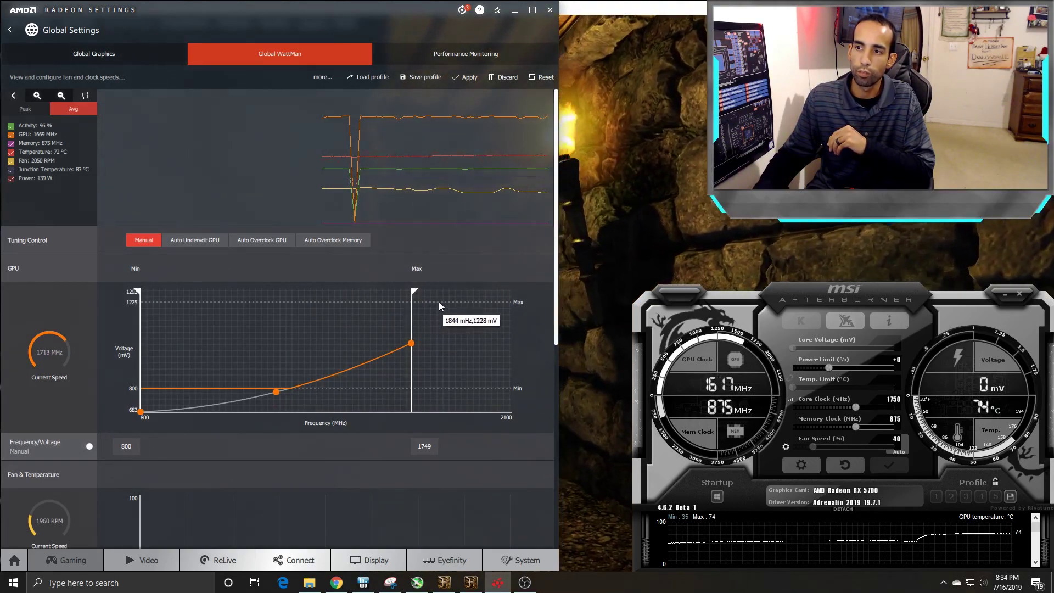
left_click_drag(414, 292, 477, 295)
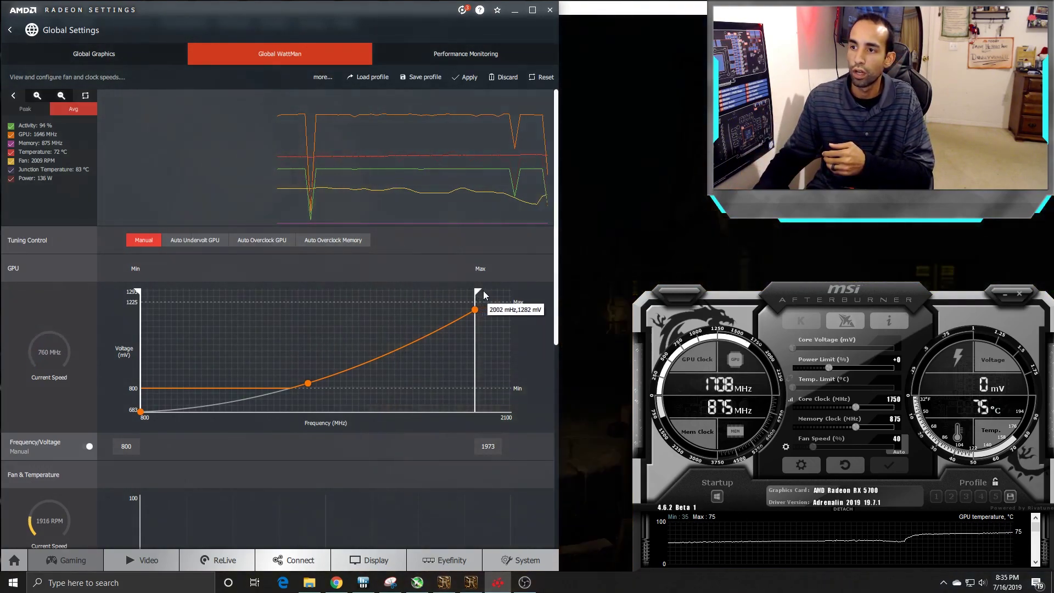
left_click_drag(478, 293, 477, 320)
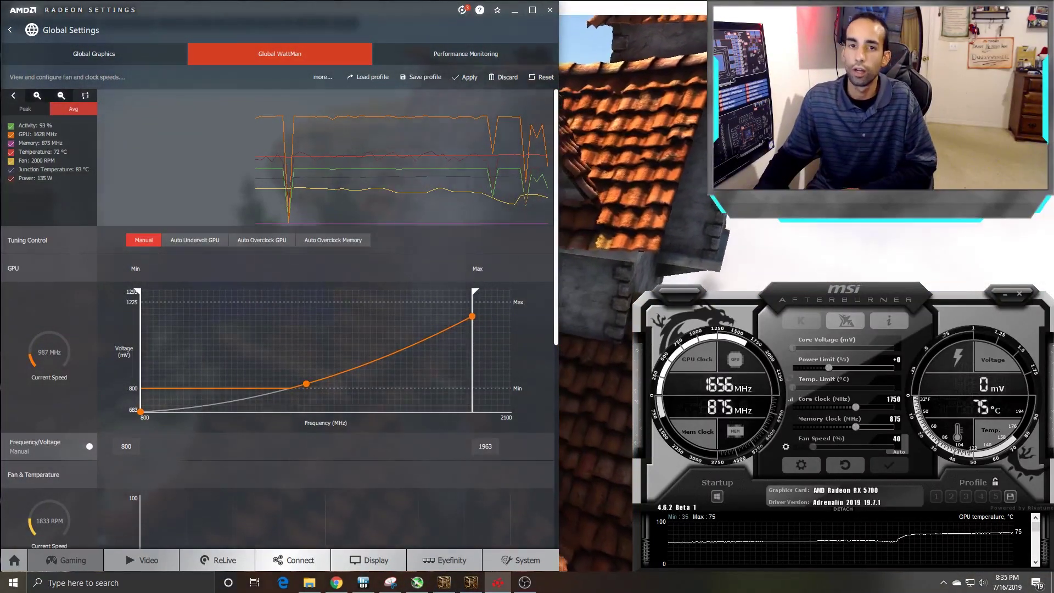
Compare the 8,853 and 8,437 Time Spy results with their result details expanded
left_click(347, 586)
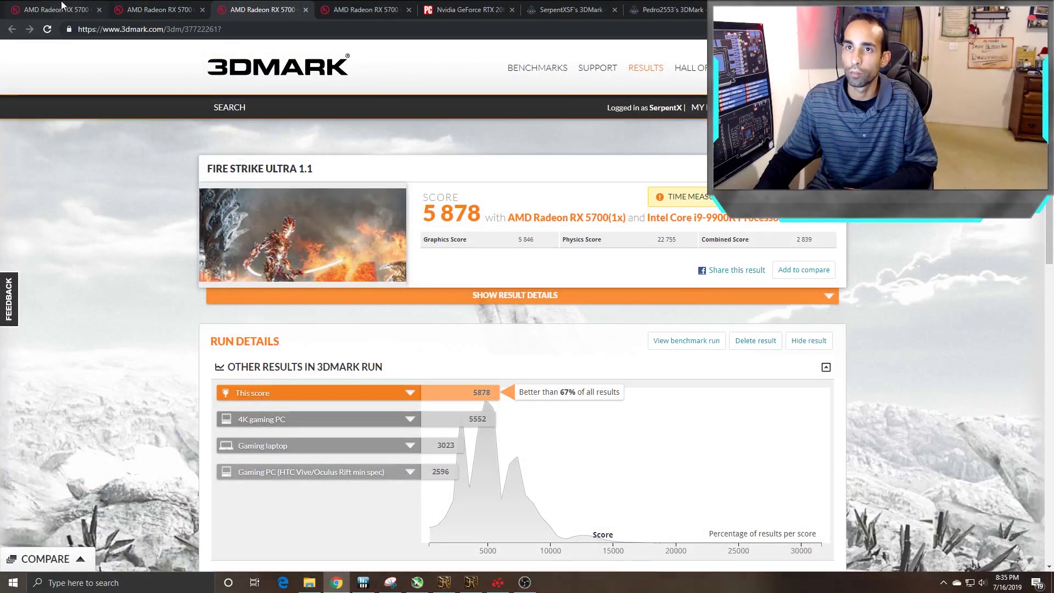
left_click(61, 5)
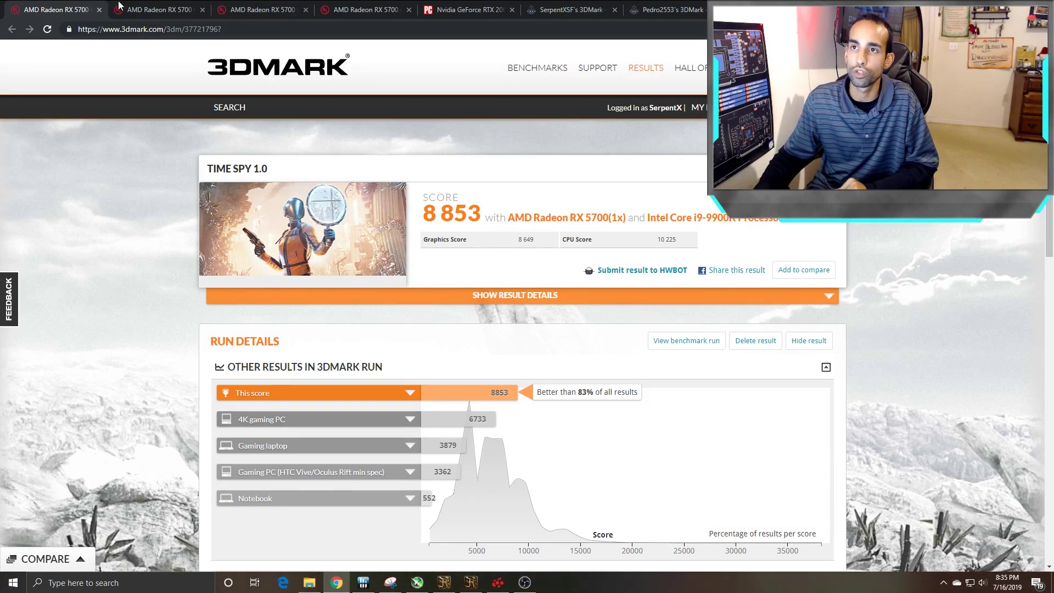
left_click(144, 7)
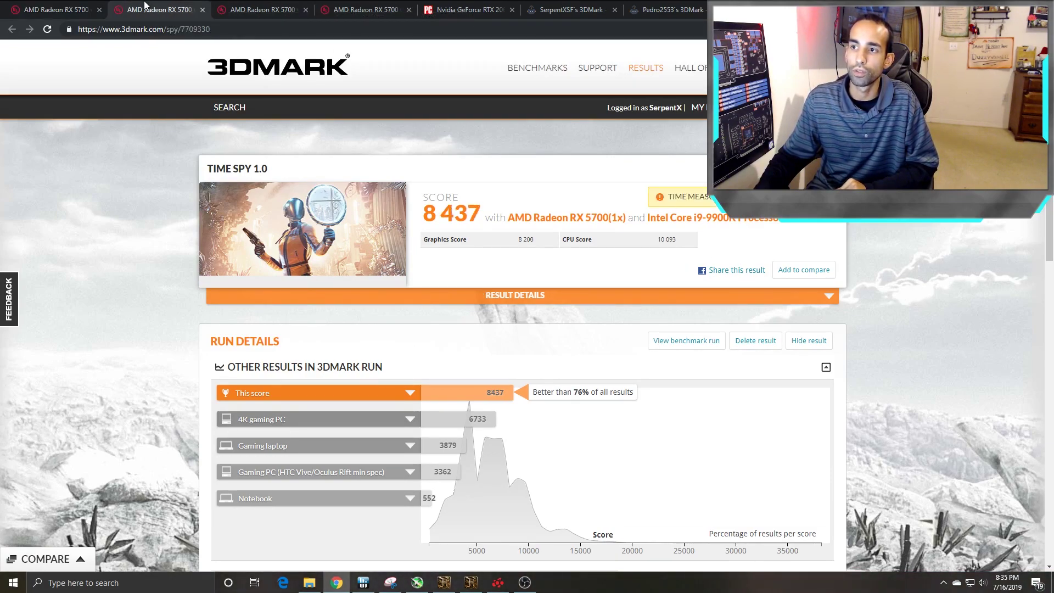
scroll(576, 395, "down", 4)
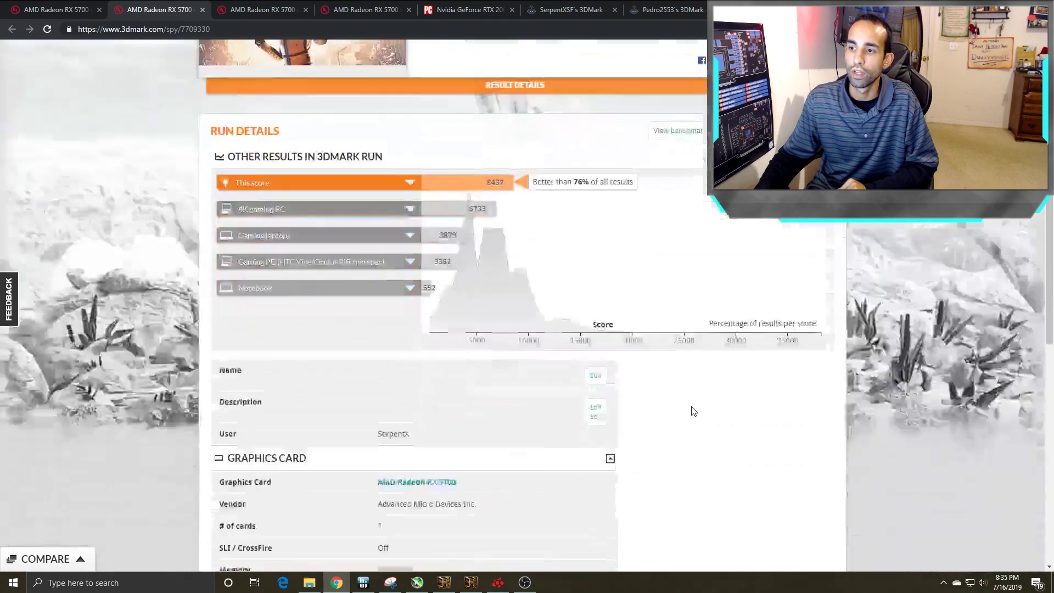
scroll(758, 406, "down", 5)
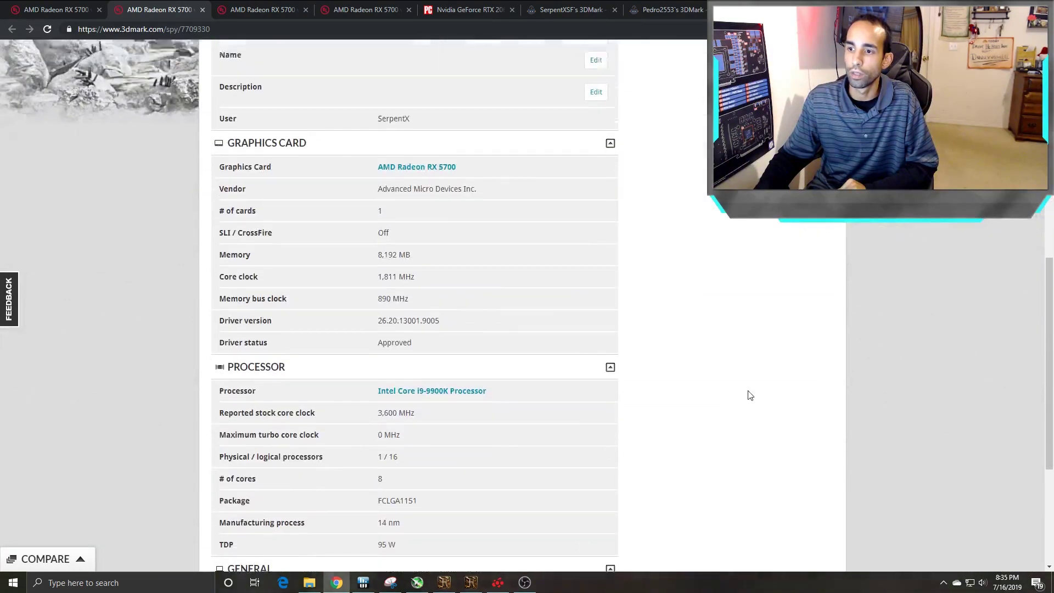
scroll(463, 189, "up", 7)
left_click(467, 140)
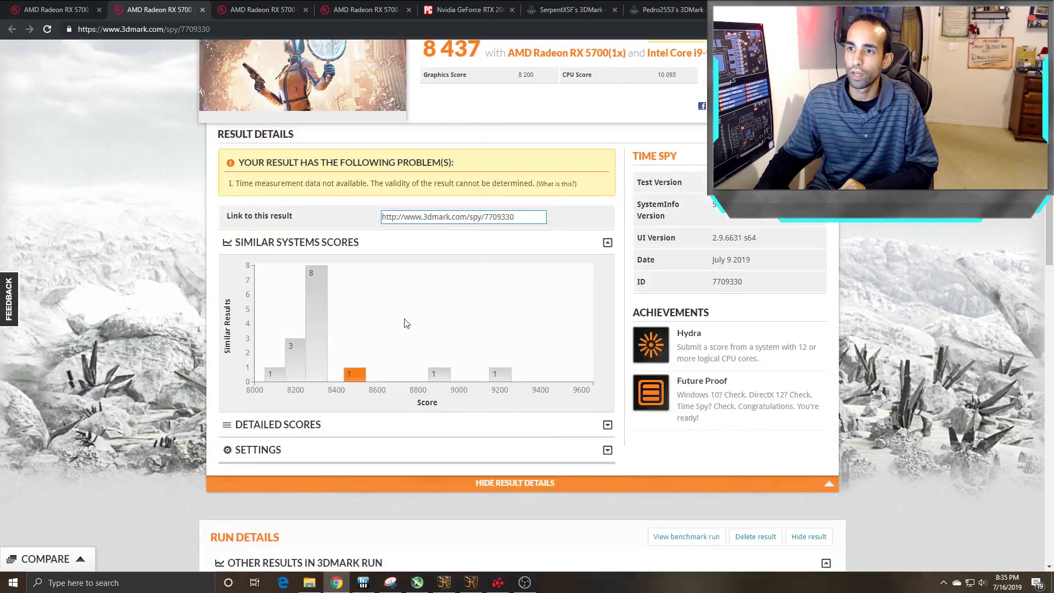
scroll(434, 423, "down", 1)
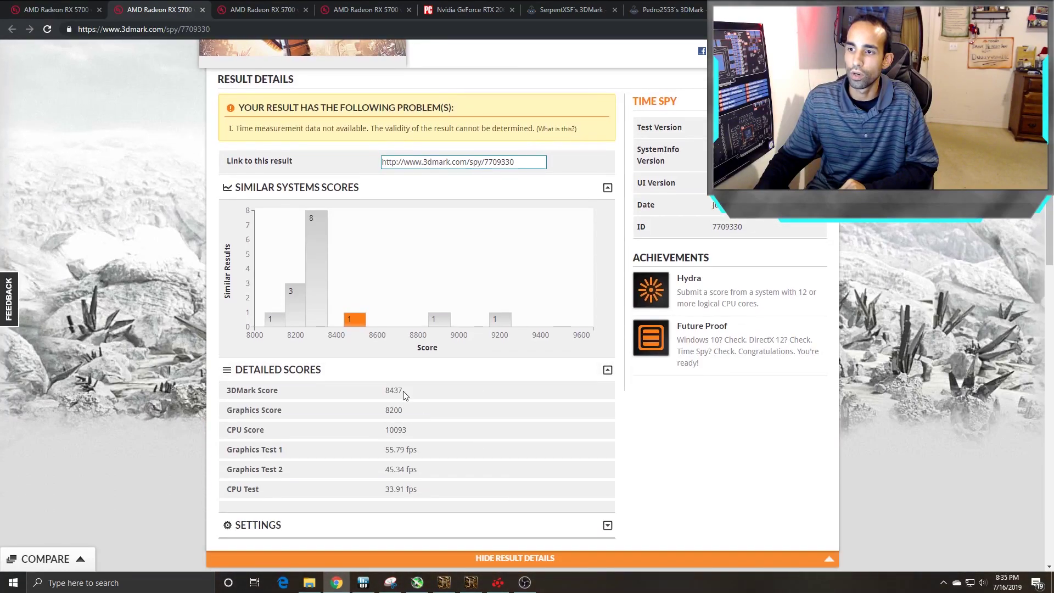
left_click(30, 8)
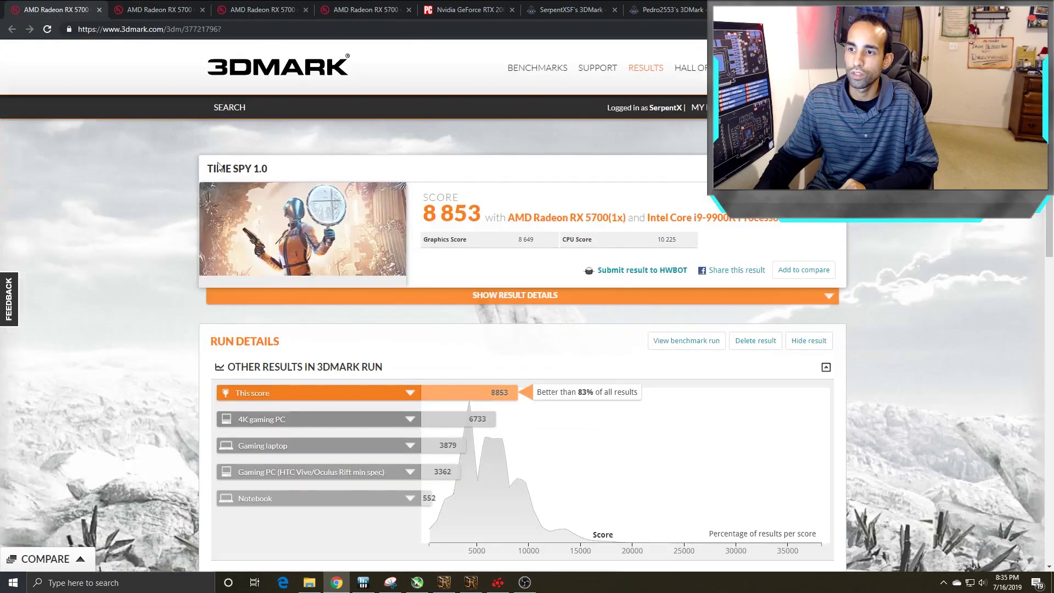
left_click(474, 303)
scroll(346, 424, "down", 3)
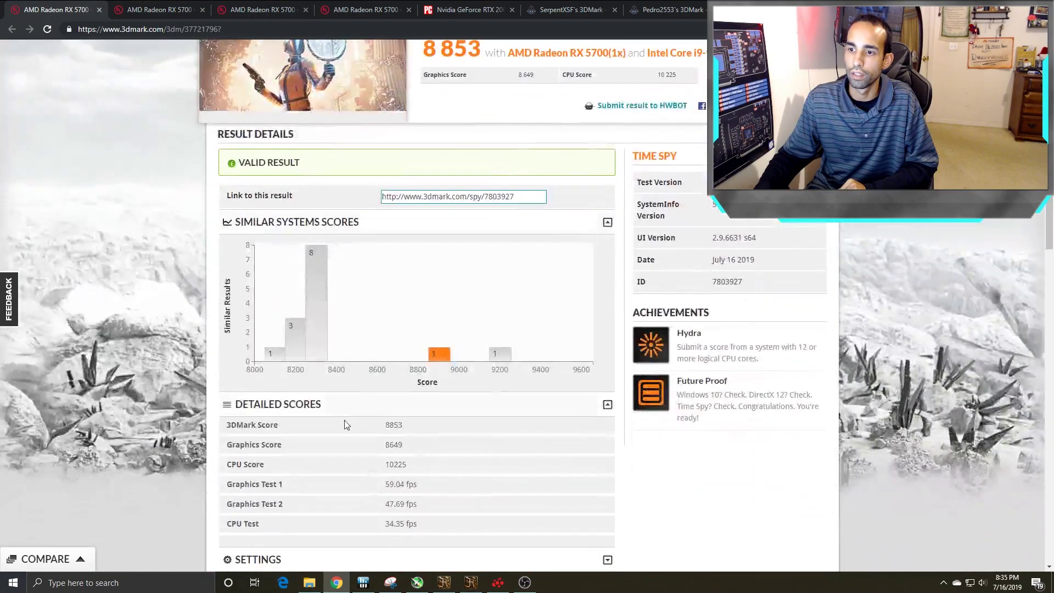
scroll(406, 448, "down", 1)
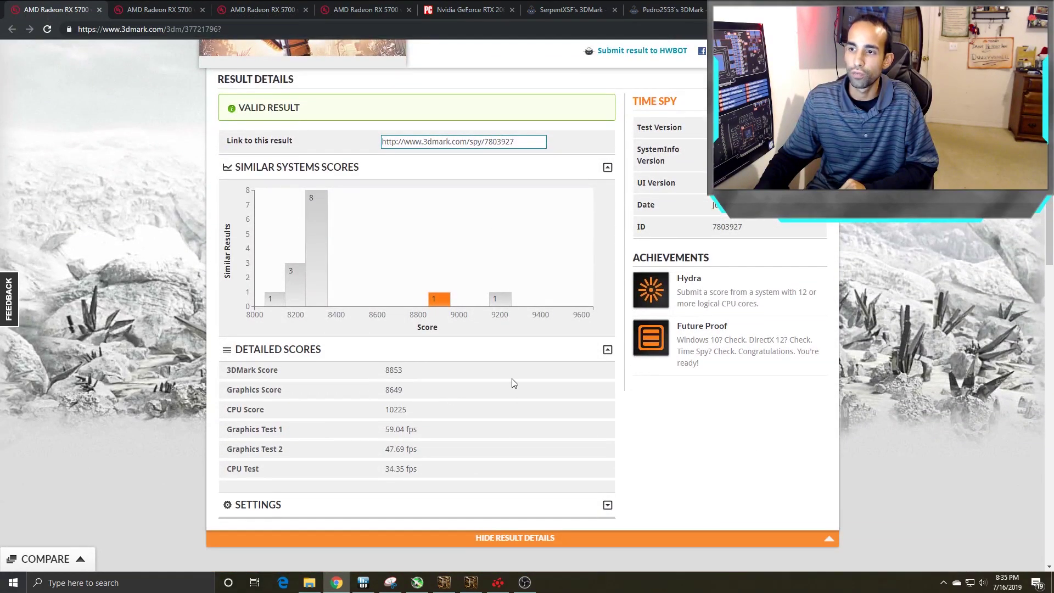
Expand and compare the detailed scores of the 5,878 and 5,604 Fire Strike Ultra runs
left_click(260, 5)
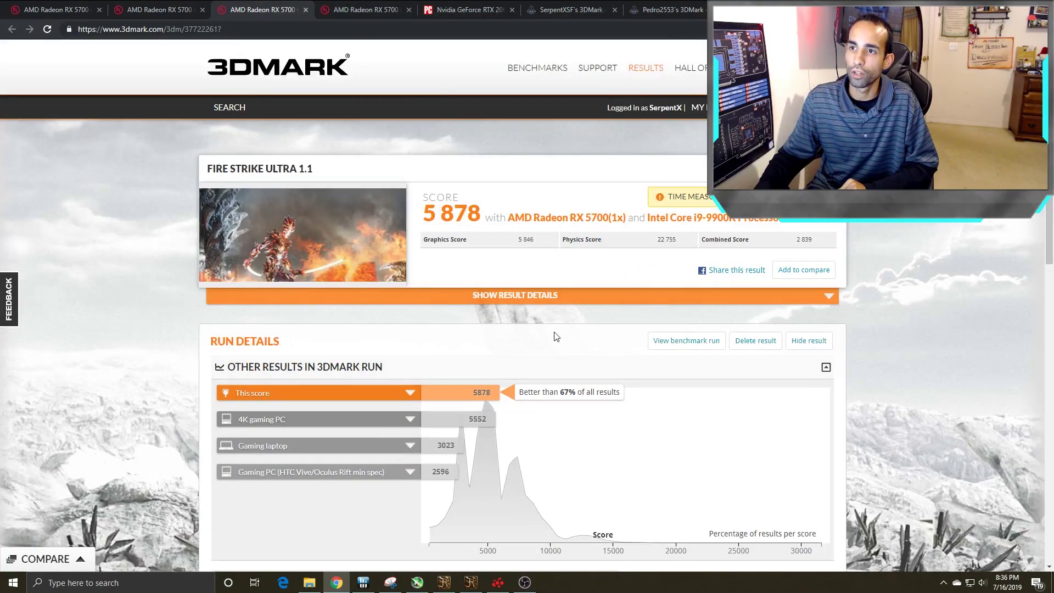
left_click(529, 297)
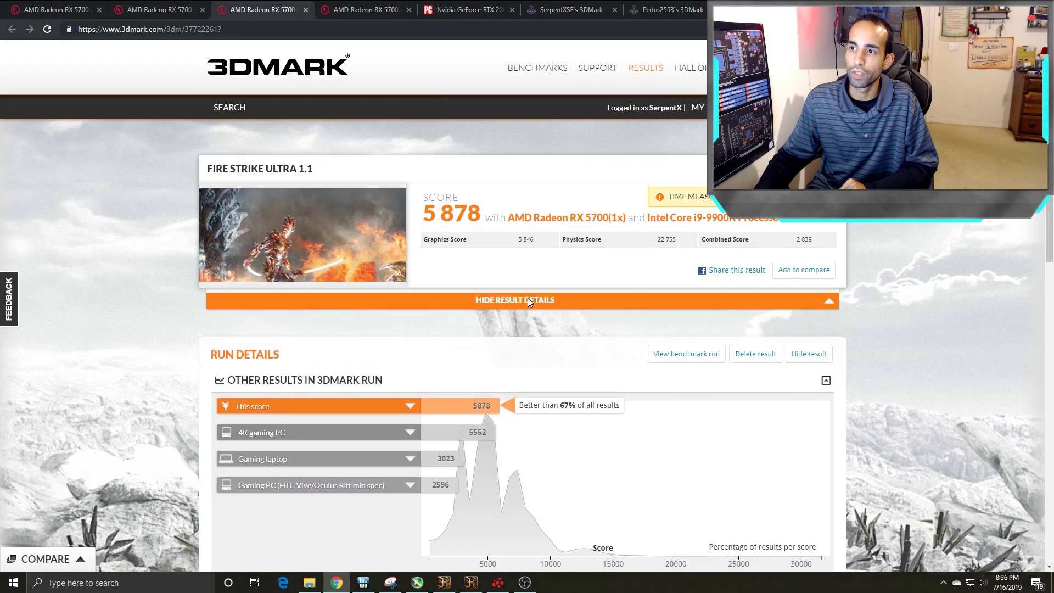
scroll(530, 367, "down", 2)
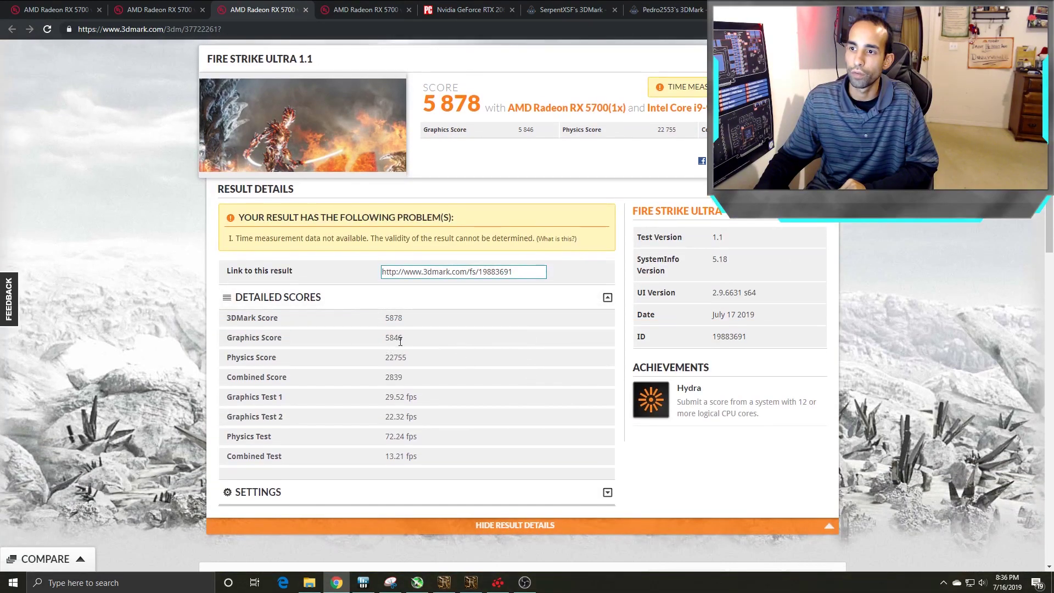
left_click(382, 6)
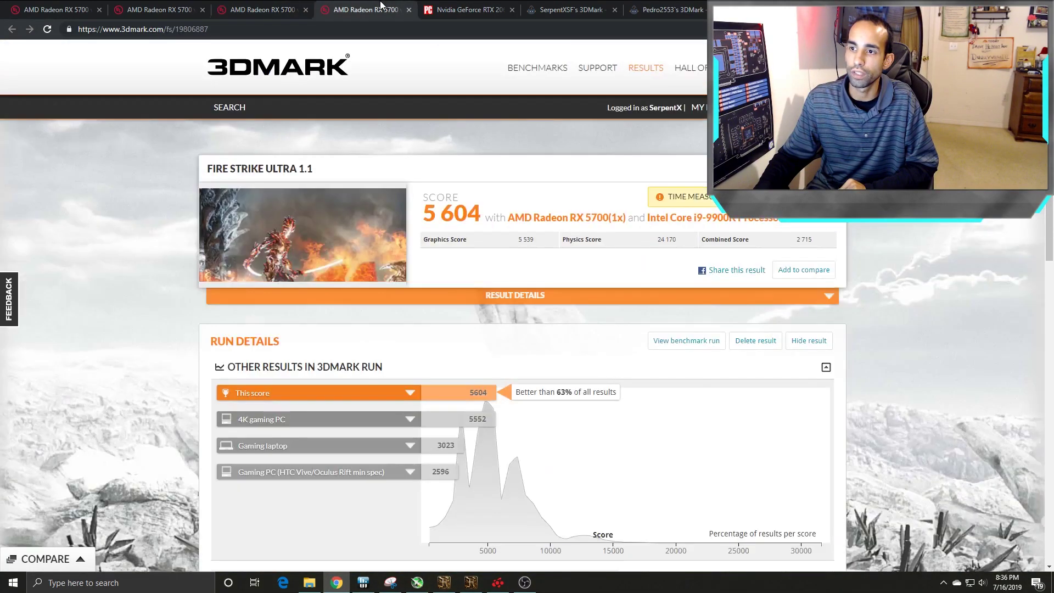
left_click(473, 295)
scroll(424, 343, "down", 1)
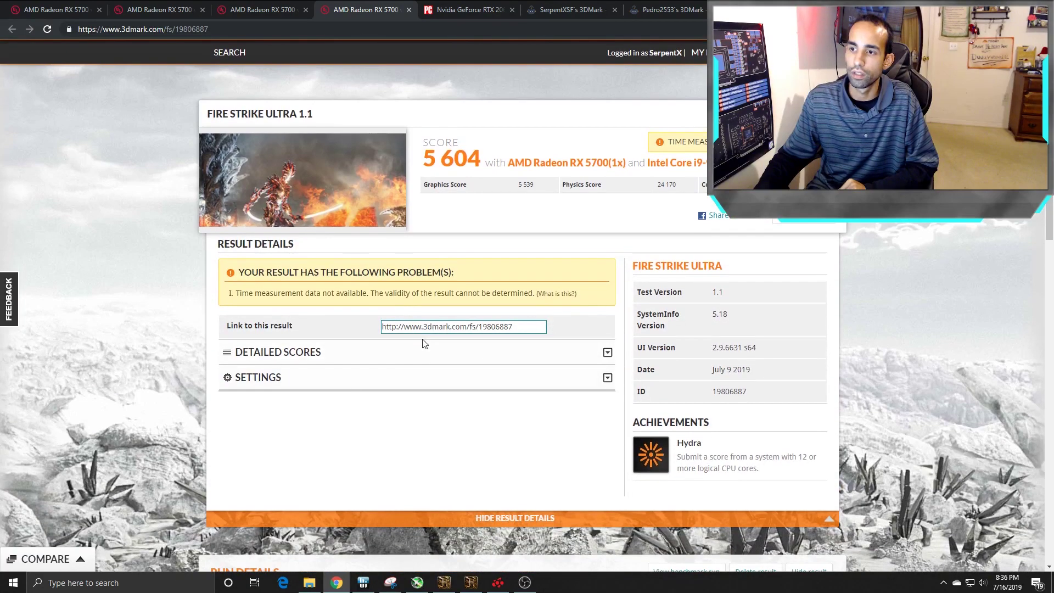
left_click(428, 352)
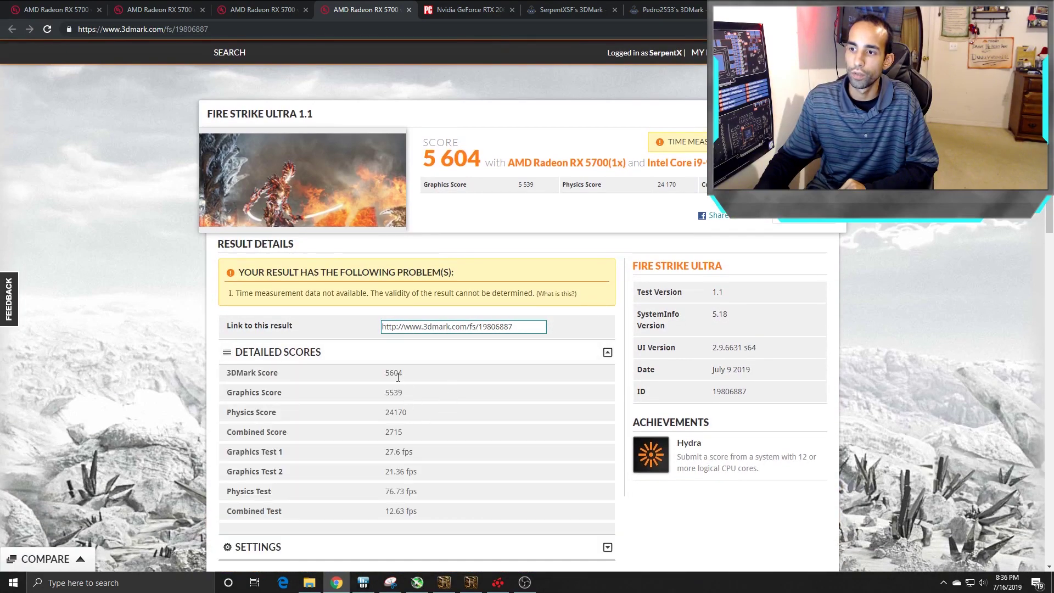
left_click(251, 6)
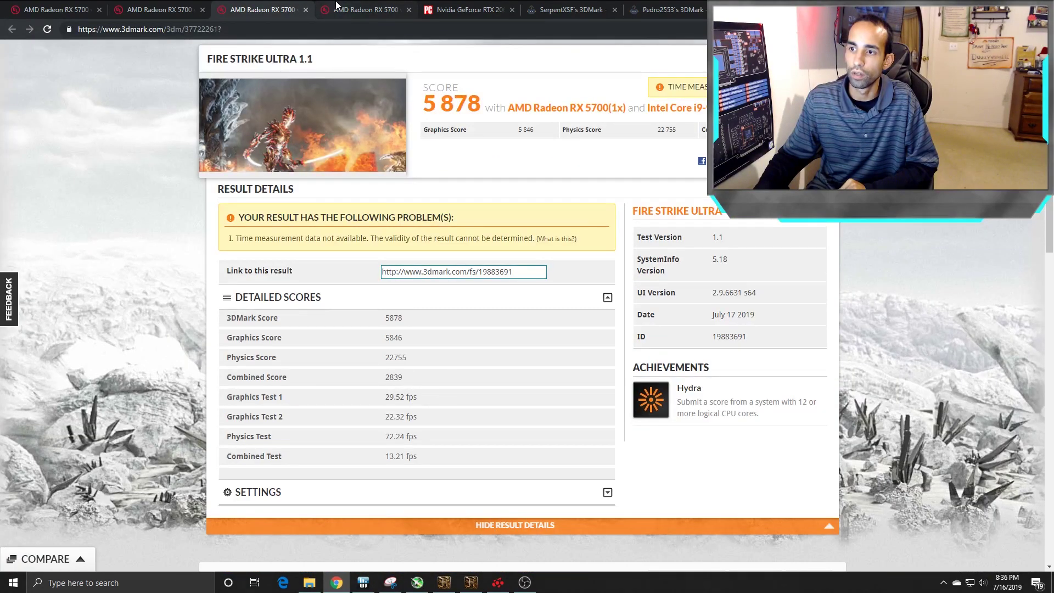
left_click(336, 6)
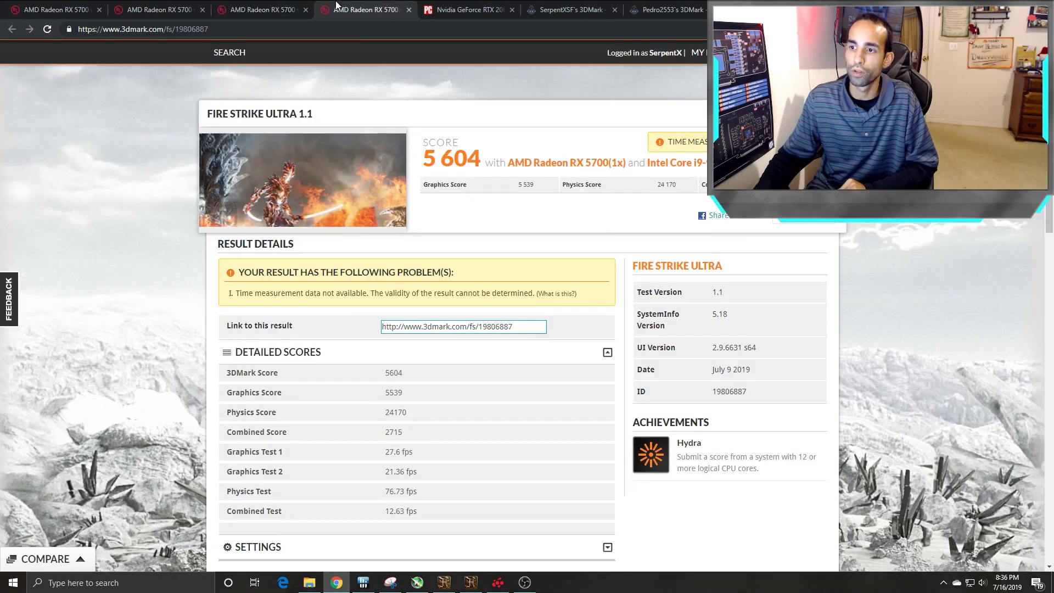
left_click(259, 7)
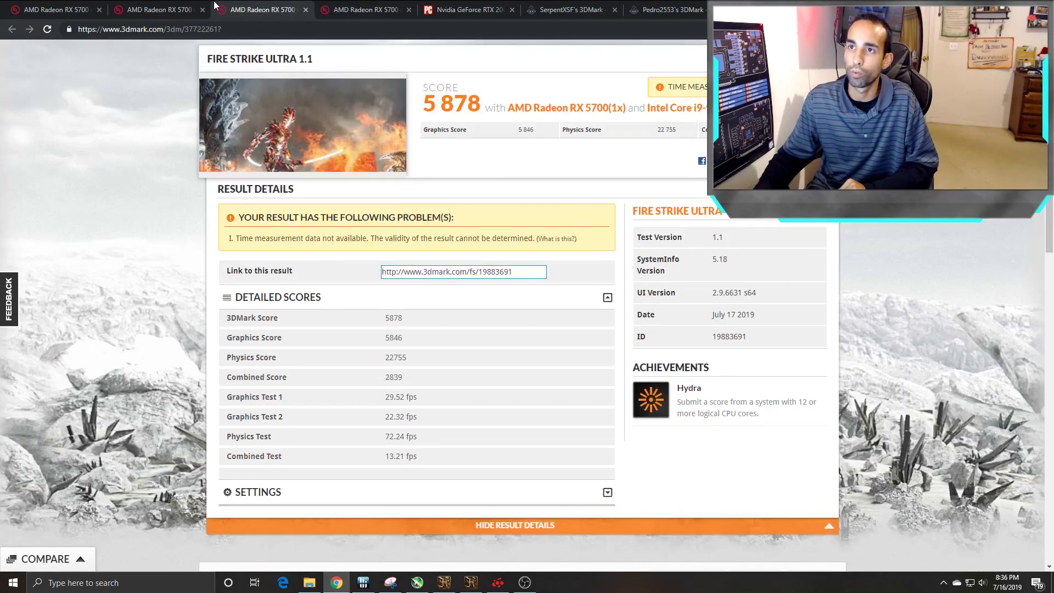
left_click(384, 5)
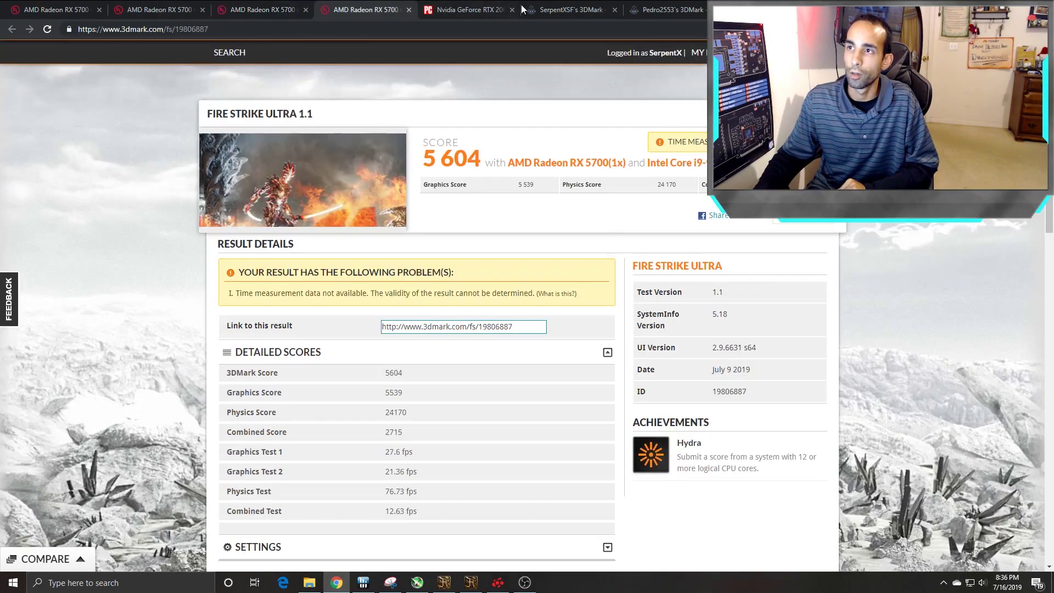
Check the RX 5700's 8,853 Time Spy score, then view PCMag's RTX 2060 Super Time Spy chart
left_click(468, 5)
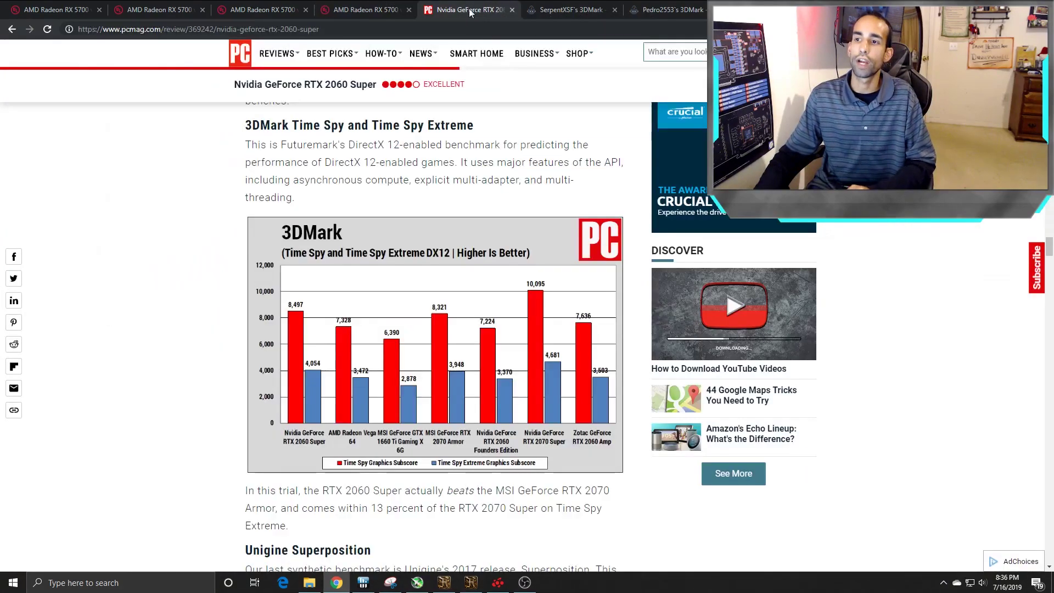
left_click(76, 8)
scroll(163, 190, "up", 4)
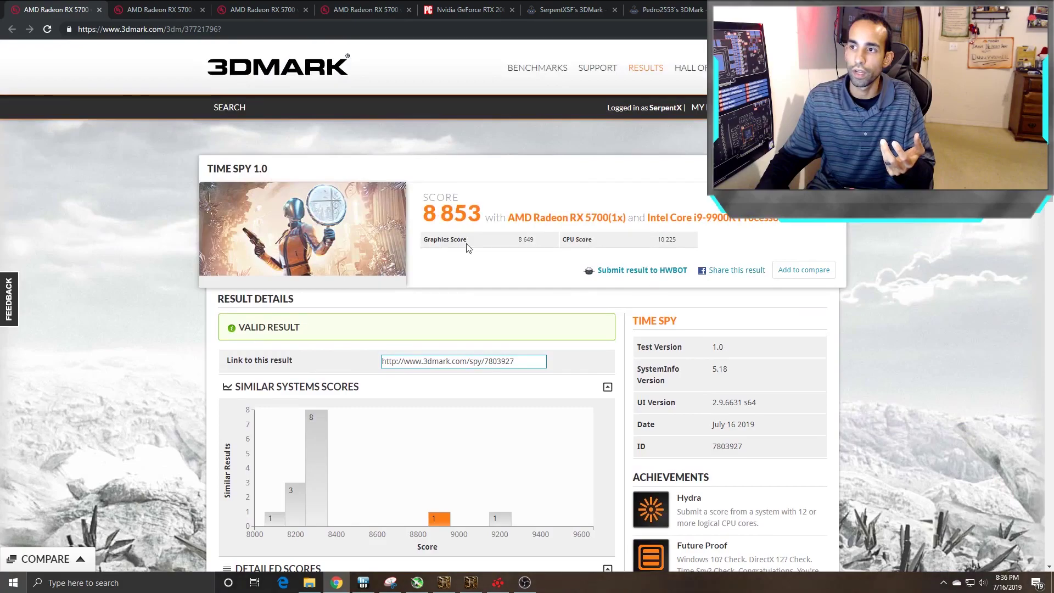
left_click(453, 6)
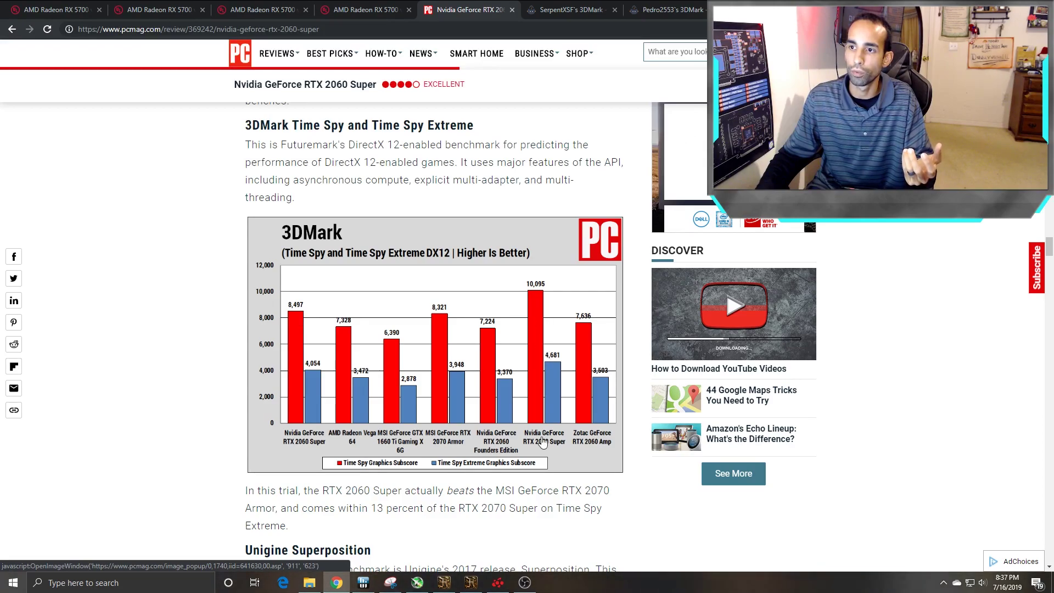
Compare the RX 5700 Fire Strike Ultra results (5 604 and 5 878) against PCMag's chart (2060 Super 5,018, 2070 Super 5,968)
scroll(543, 441, "up", 3)
scroll(543, 441, "up", 3)
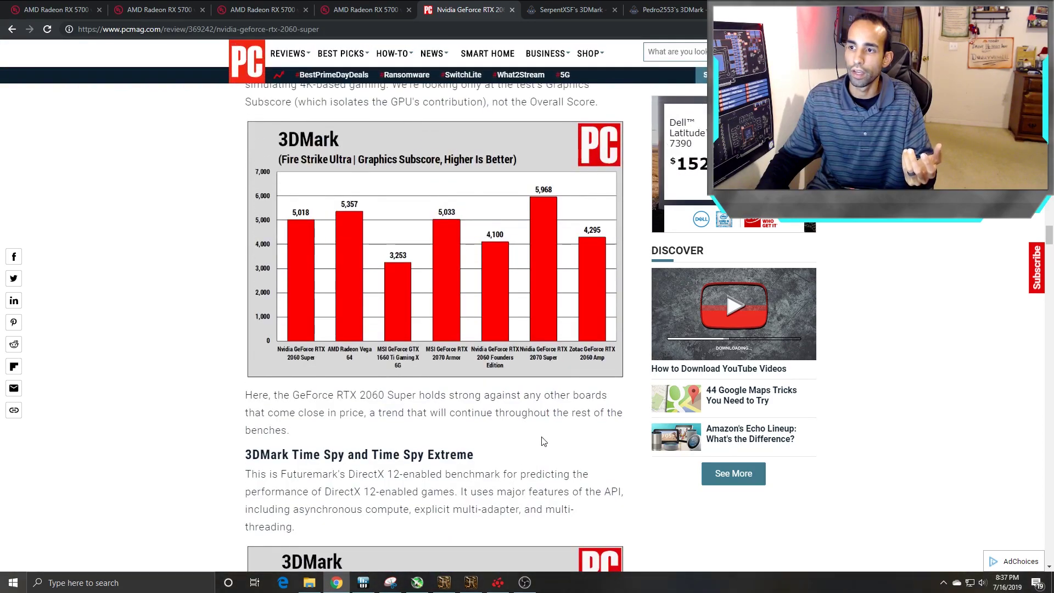
scroll(542, 442, "up", 1)
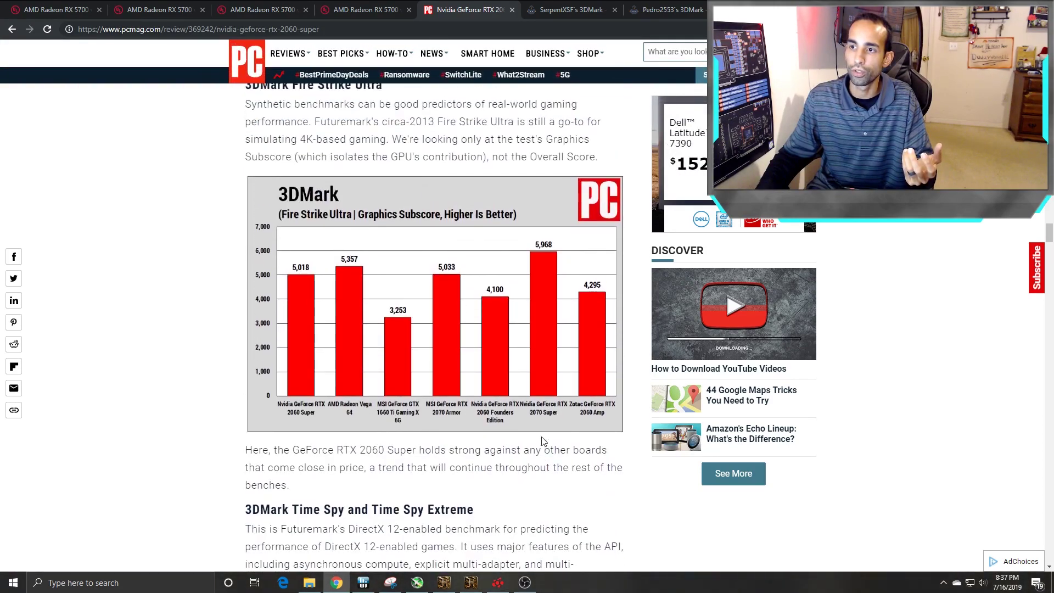
left_click(336, 7)
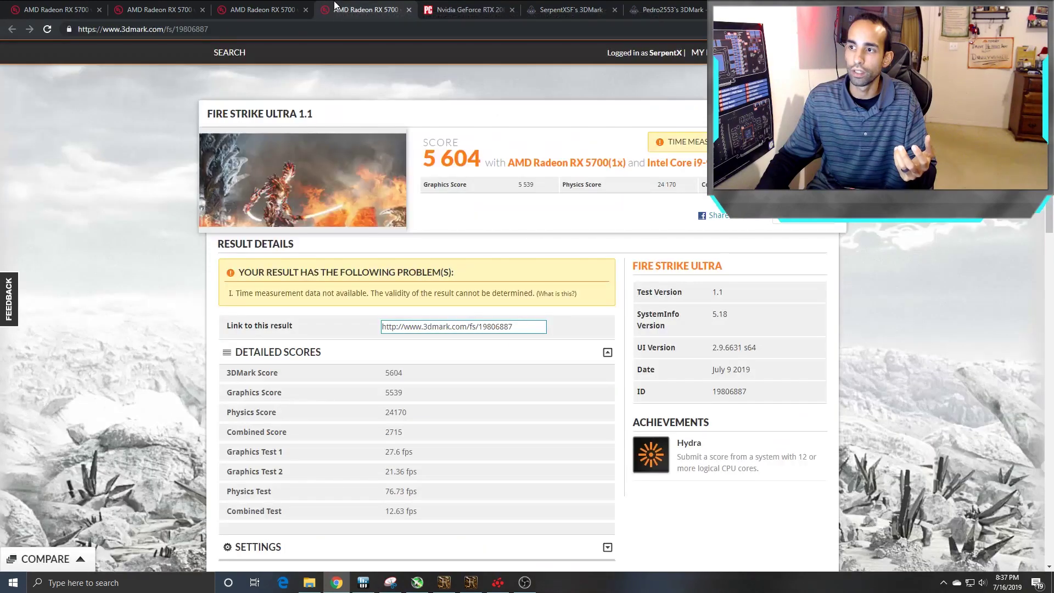
left_click(260, 7)
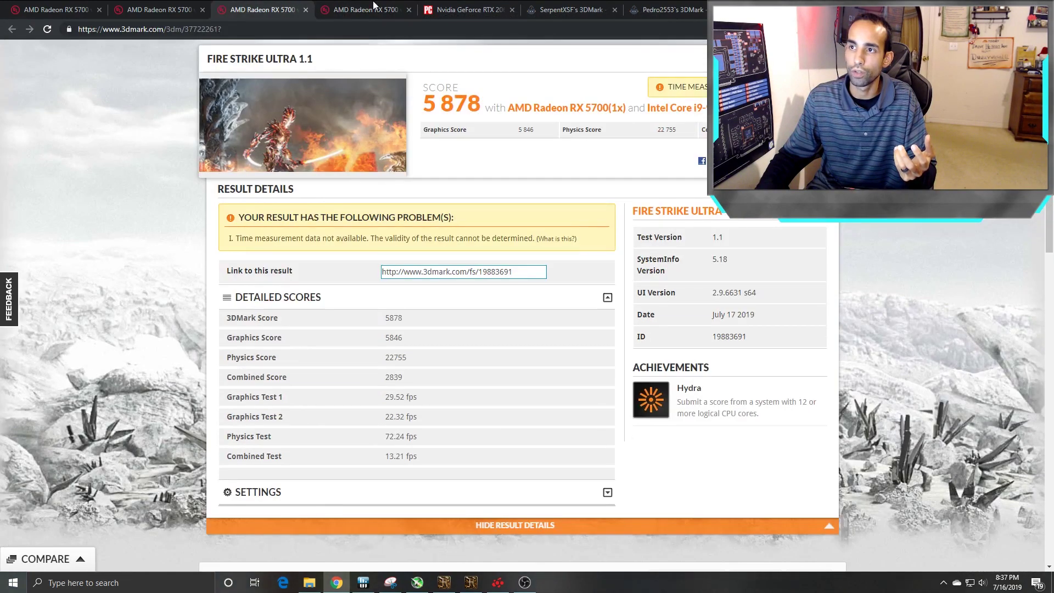
left_click(463, 6)
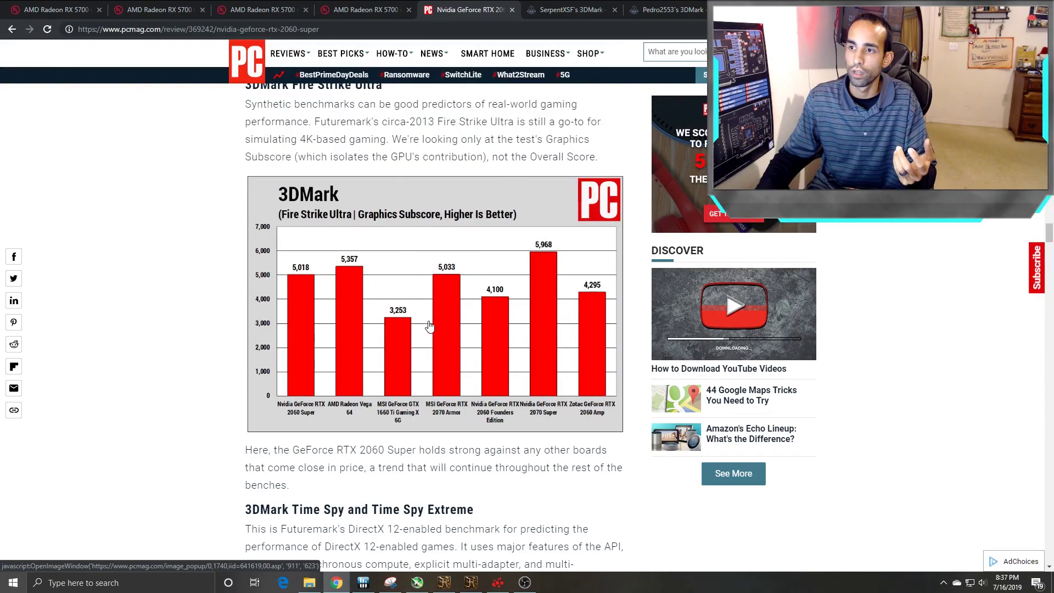
left_click(258, 9)
left_click(465, 7)
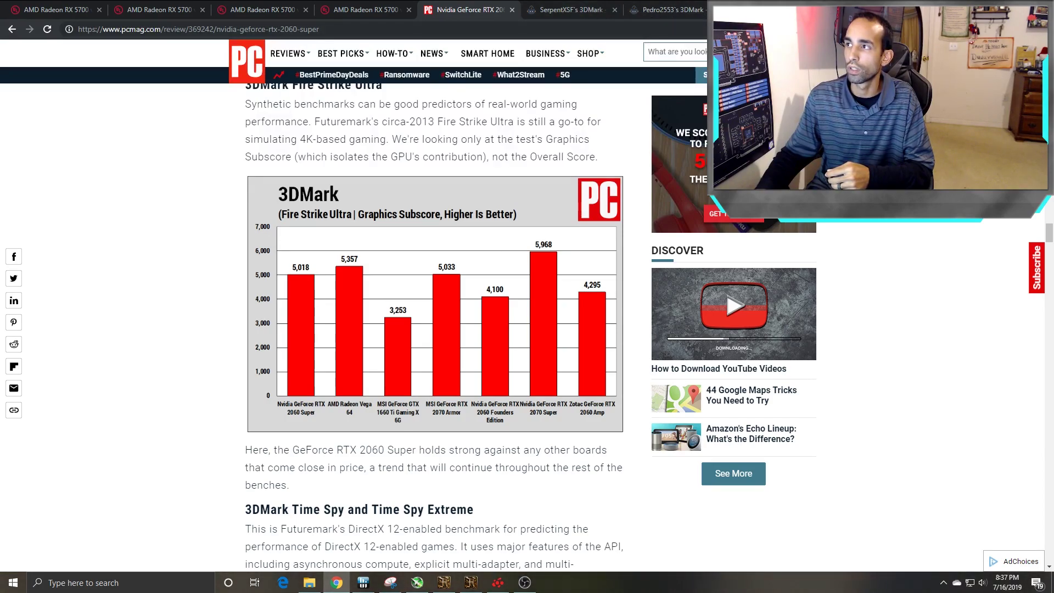
Leave Chrome for the Fire Strike Extreme 11229 screenshot in Photos
key("alt+Tab")
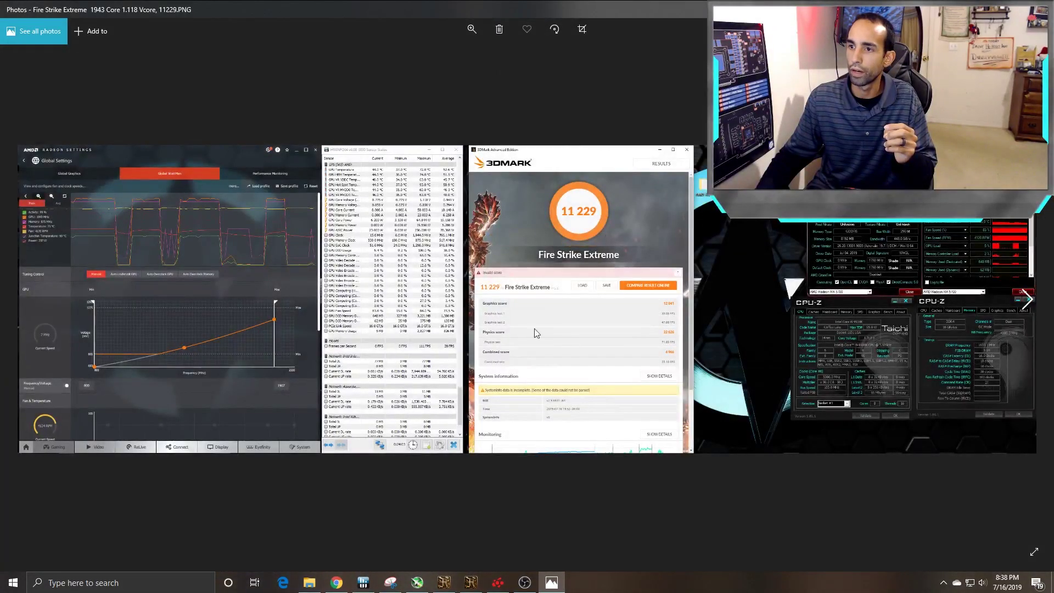
Zoom into the screenshot's sensor readings beside the 11 229 Fire Strike Extreme score
scroll(387, 276, "up", 3)
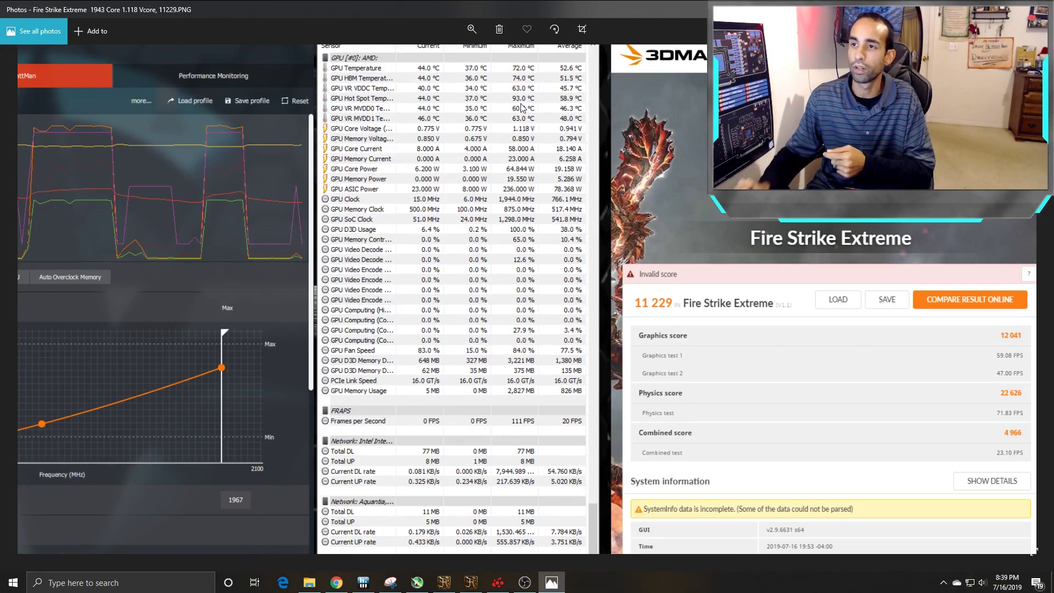
Close the Photos screenshot viewer to get back to Radeon WattMan
key("alt+F4")
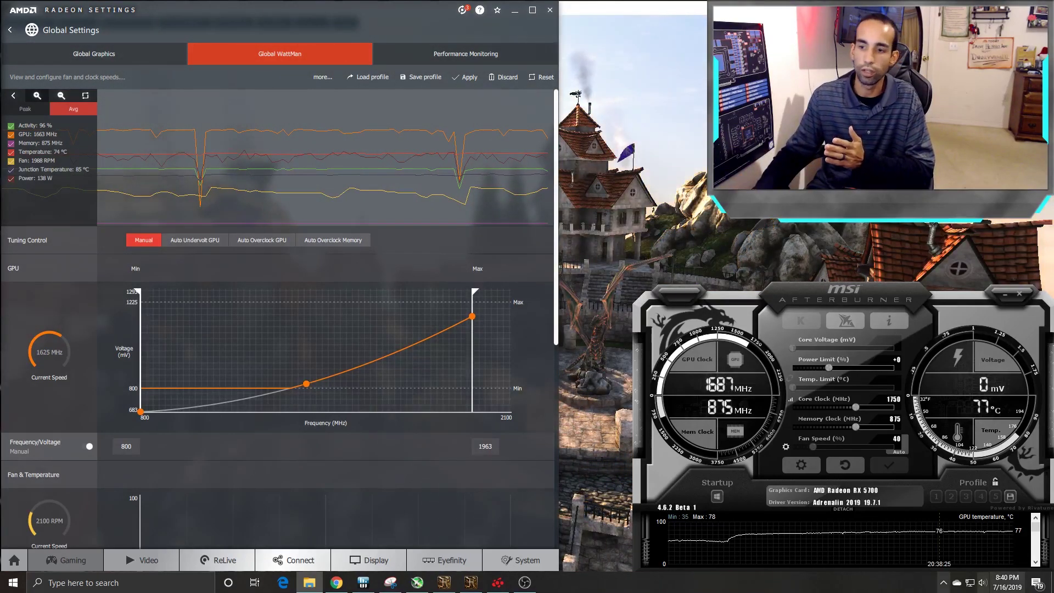
left_click(371, 587)
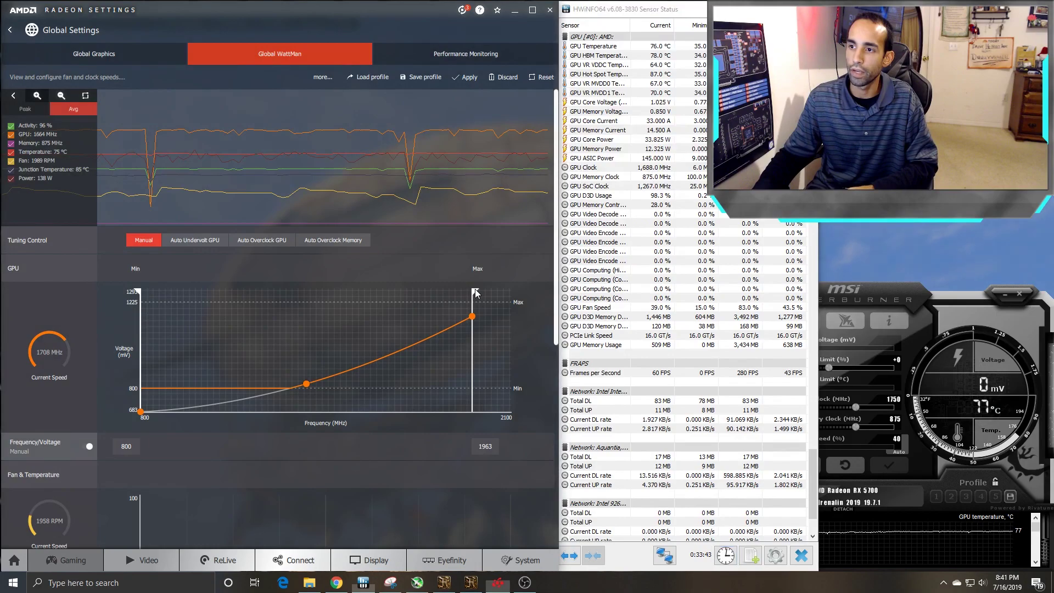
Drag the WattMan curve's top point out to 2100 MHz with about 1223 mV
left_click_drag(475, 289, 460, 289)
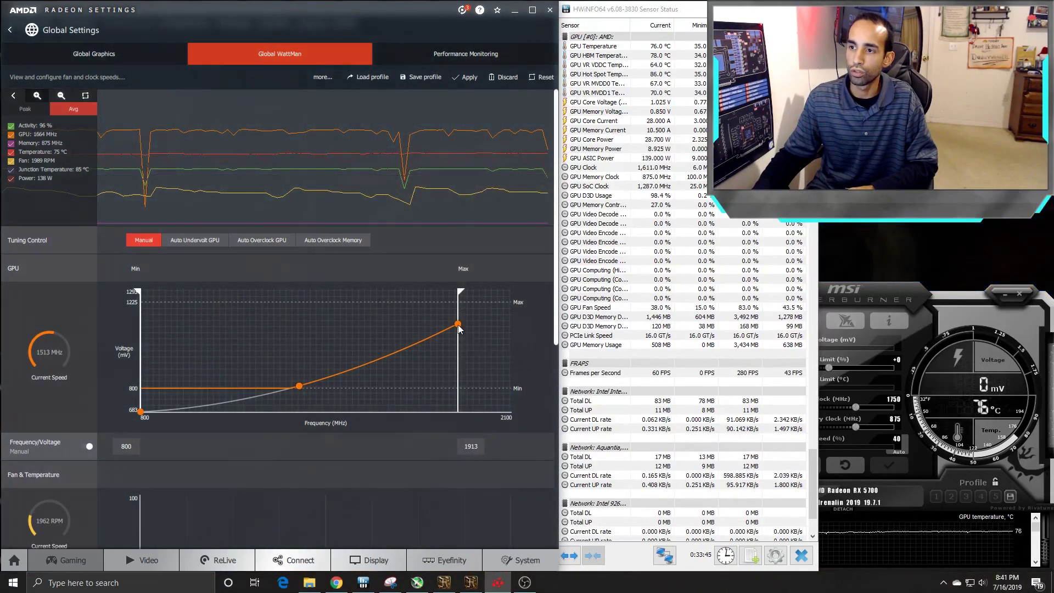
left_click_drag(458, 324, 460, 331)
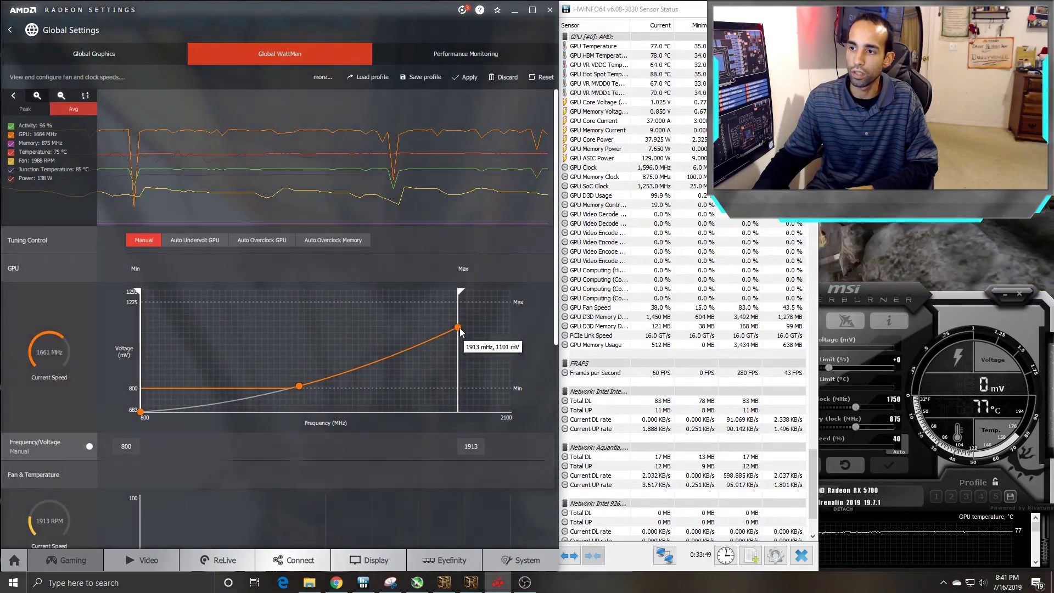
left_click_drag(456, 292, 515, 308)
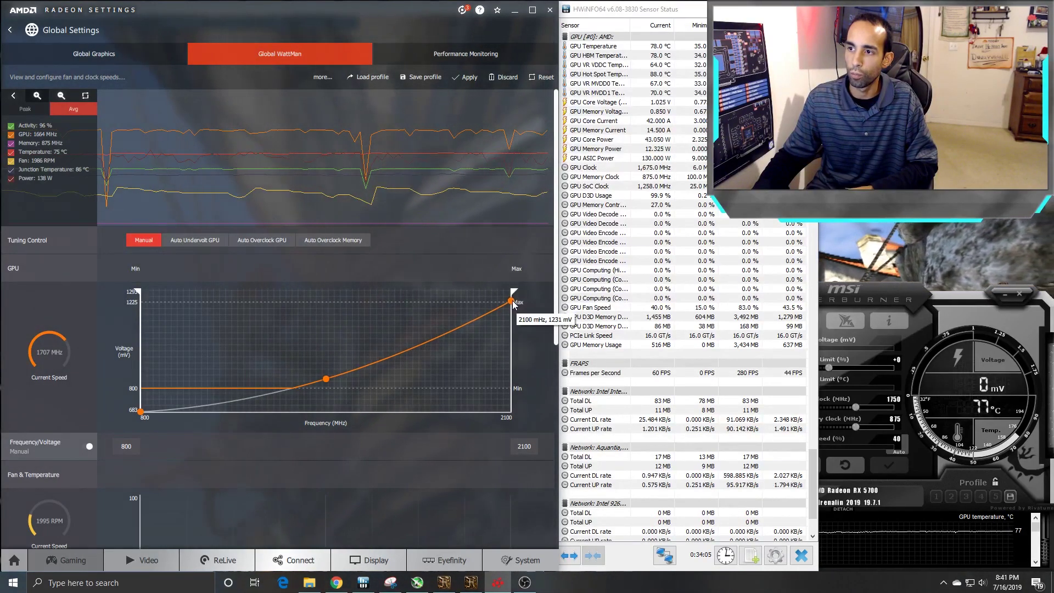
left_click_drag(514, 306, 515, 307)
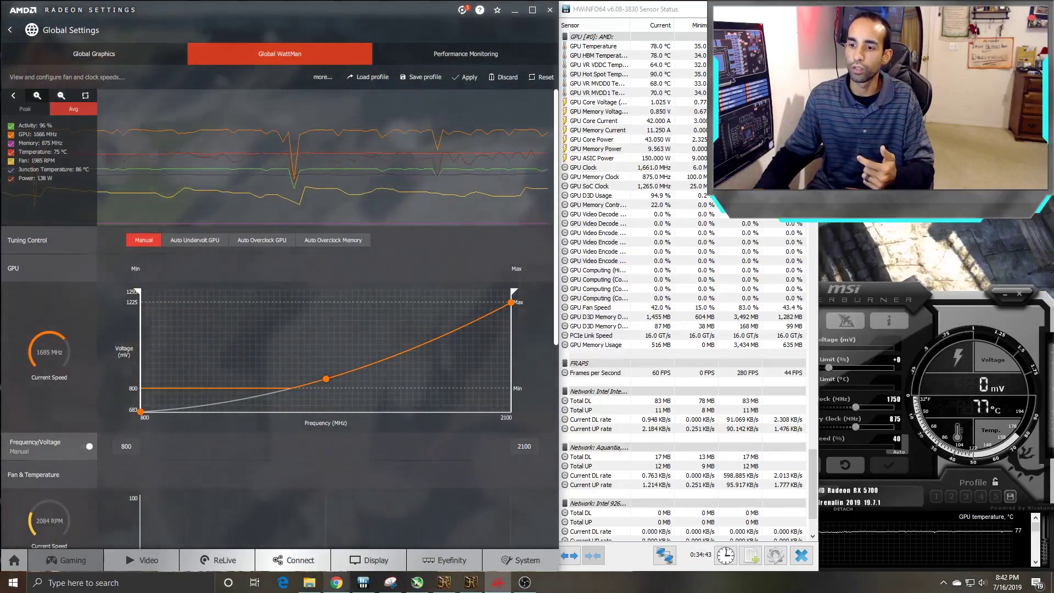
Back in Chrome, look over the SoftPowerPlayTable tutorial video and the tomshw.de SPPT files article
key("alt+Tab")
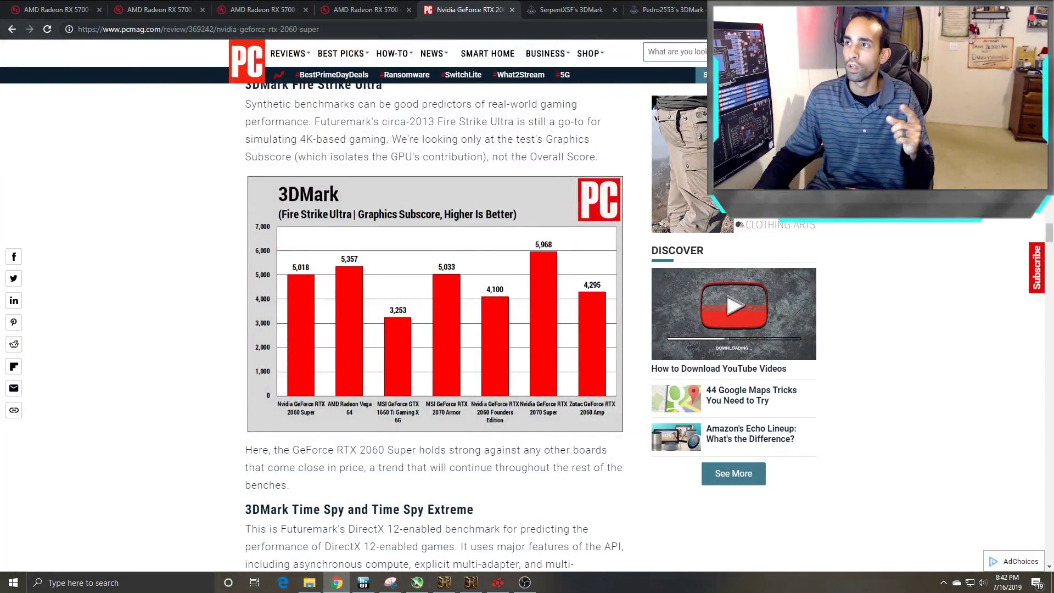
key("ctrl+9")
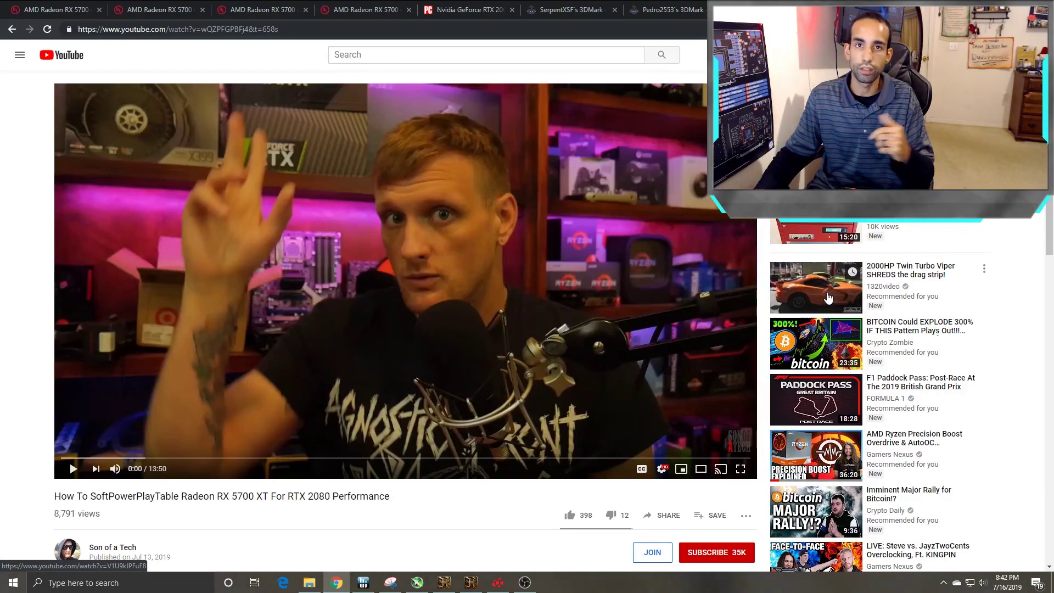
key("ctrl+shift+Tab")
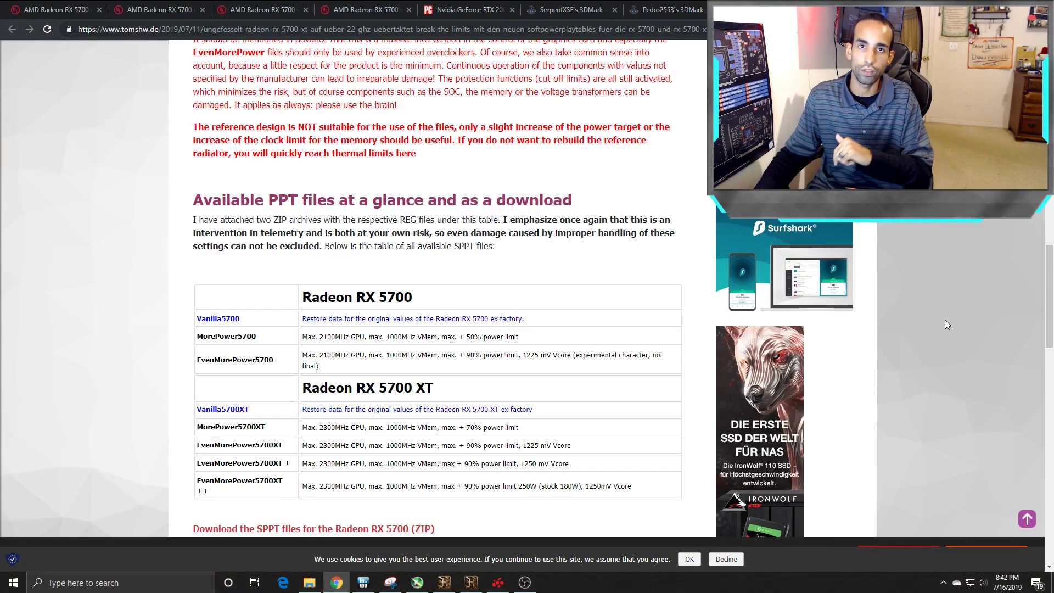
scroll(926, 378, "up", 4)
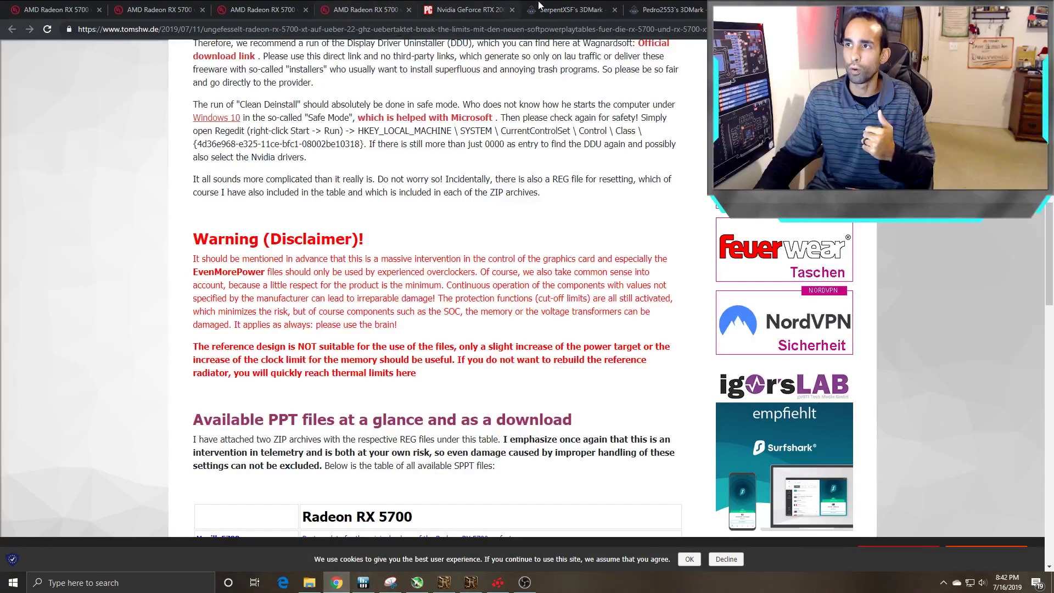
left_click(665, 9)
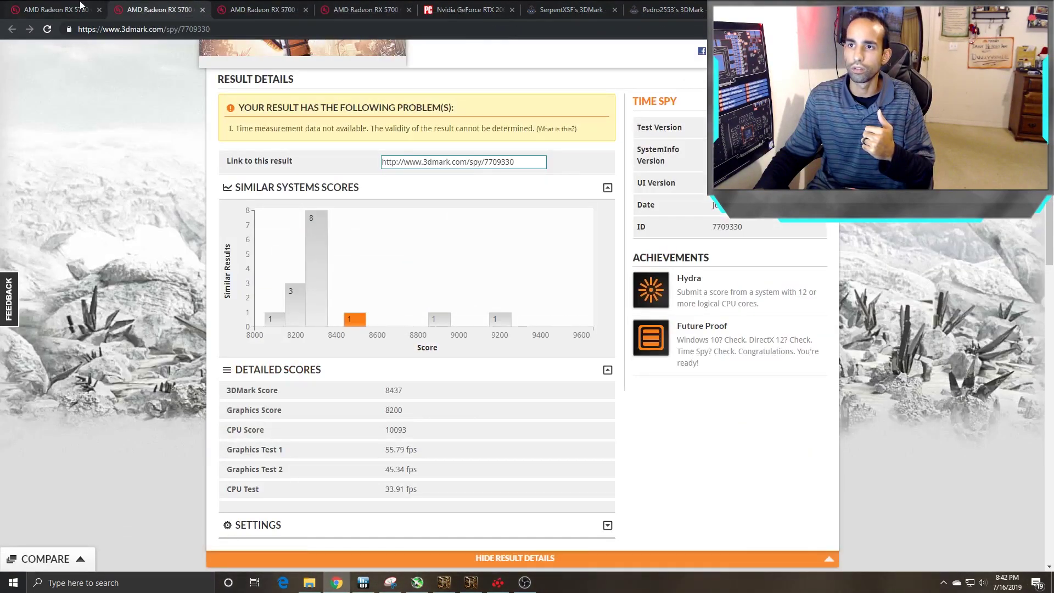
scroll(132, 224, "up", 4)
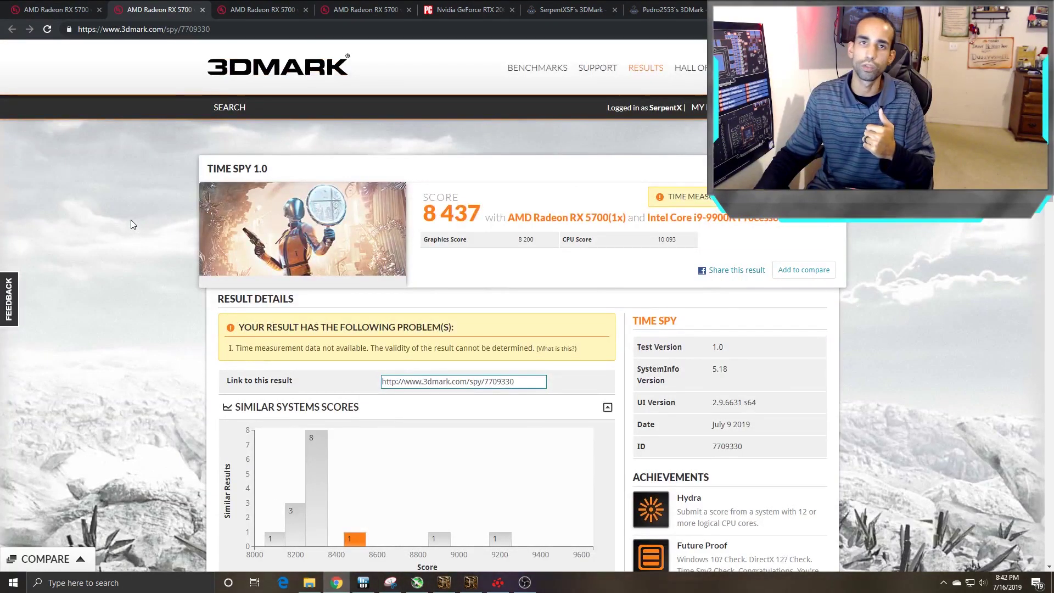